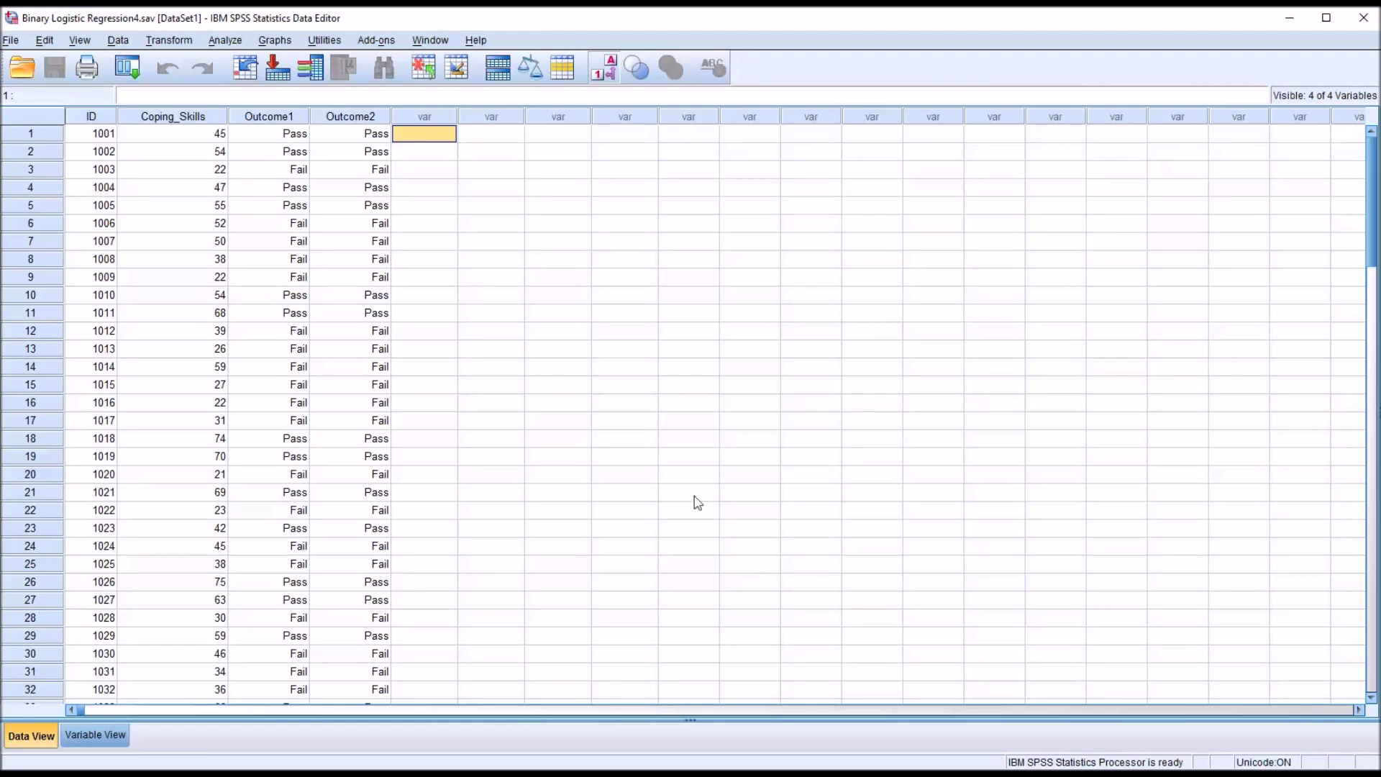
# Inspect the Coping_Skills, Outcome1 and Outcome2 columns, switching value labels to 1/0 codes and back to Pass/Fail.
pyautogui.click(173, 117)
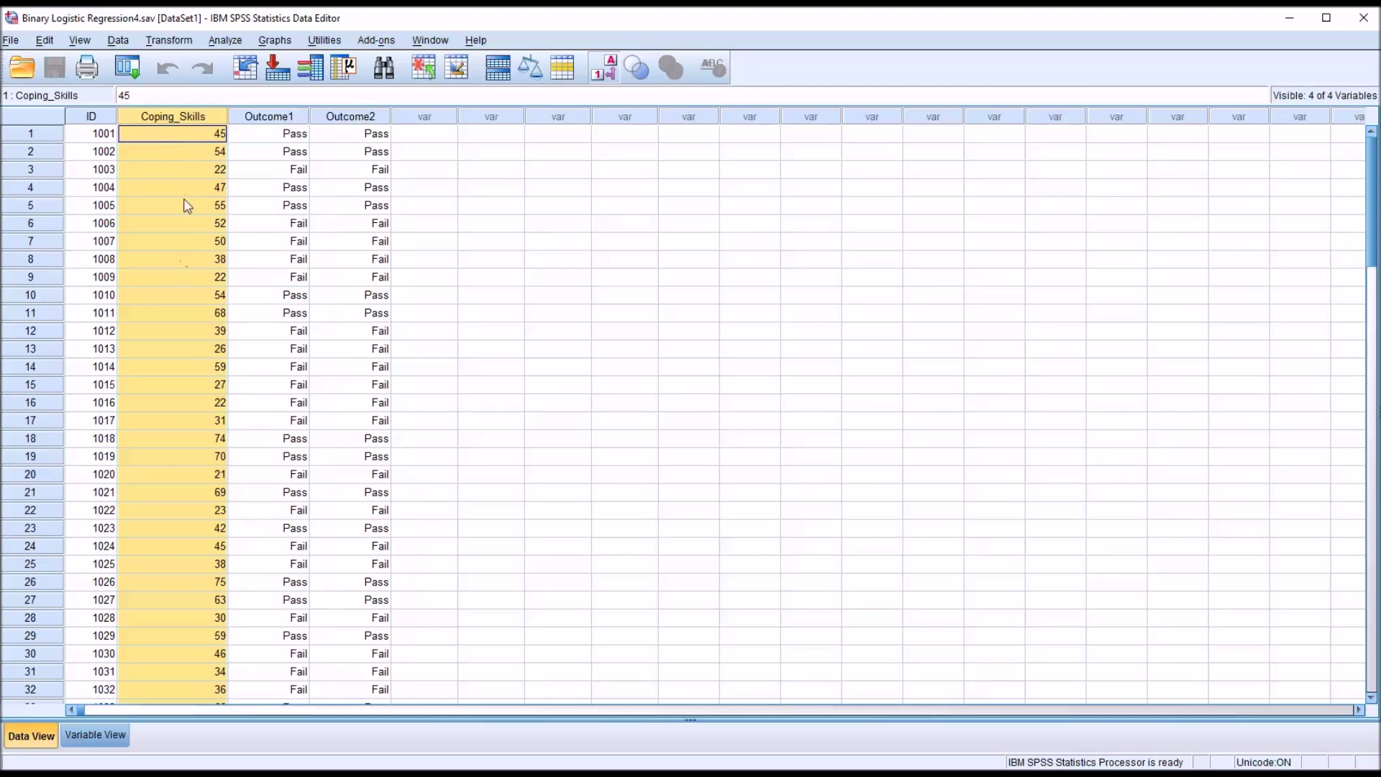
pyautogui.click(260, 118)
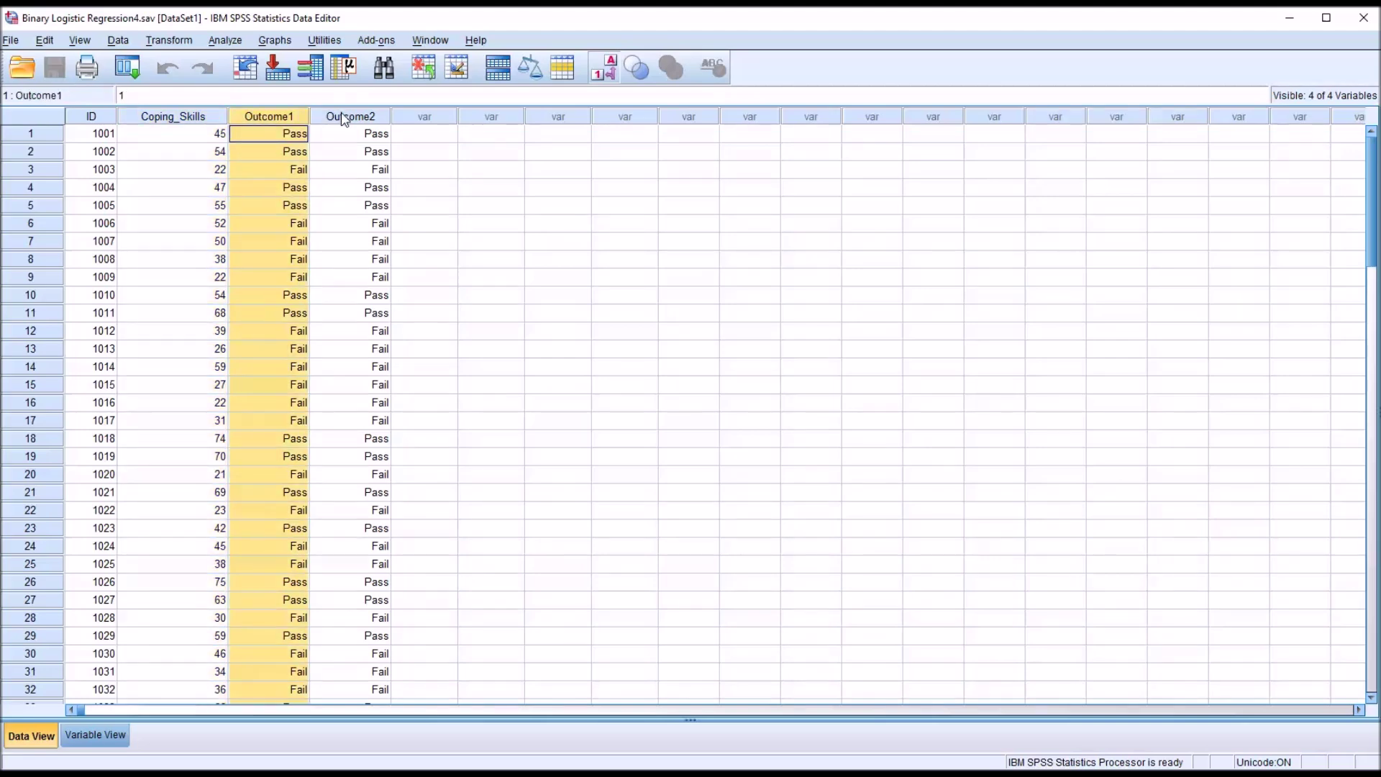
pyautogui.click(344, 117)
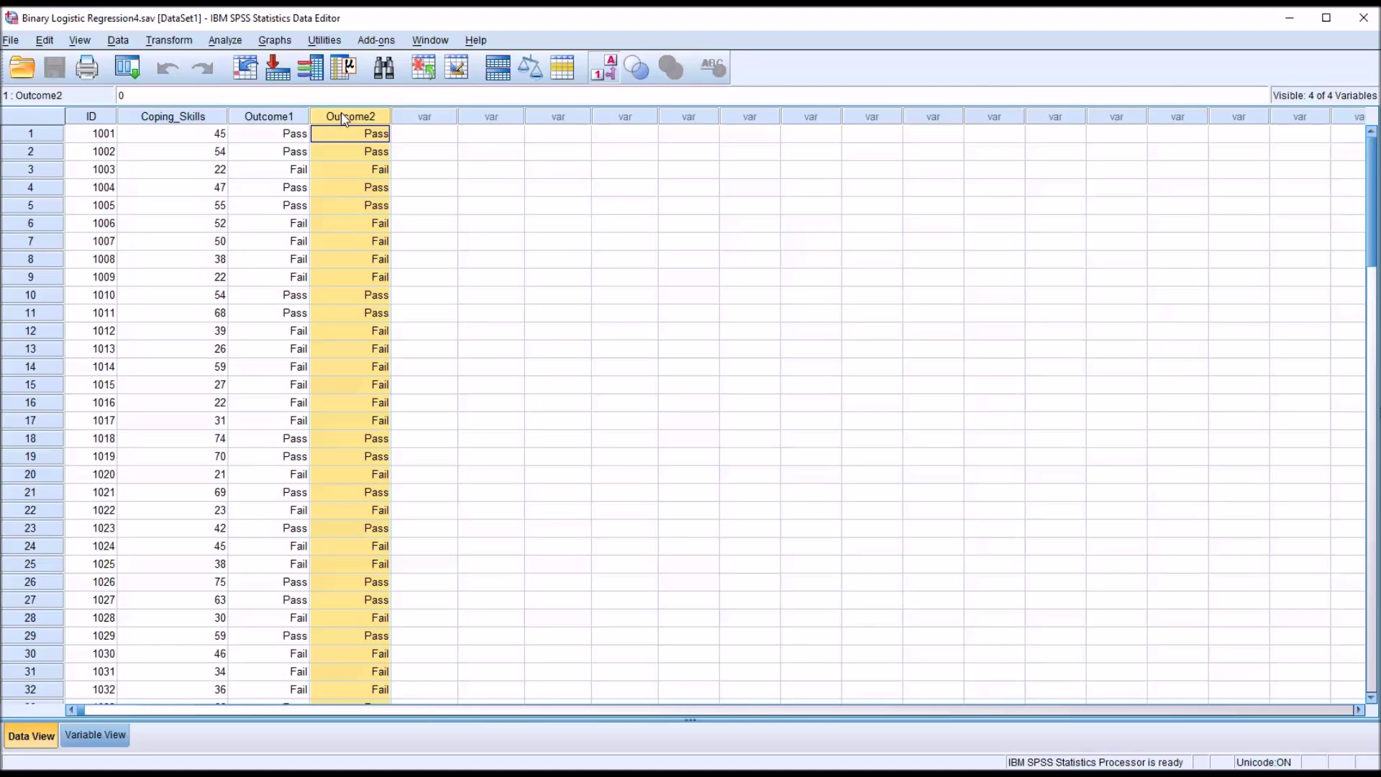
pyautogui.click(602, 72)
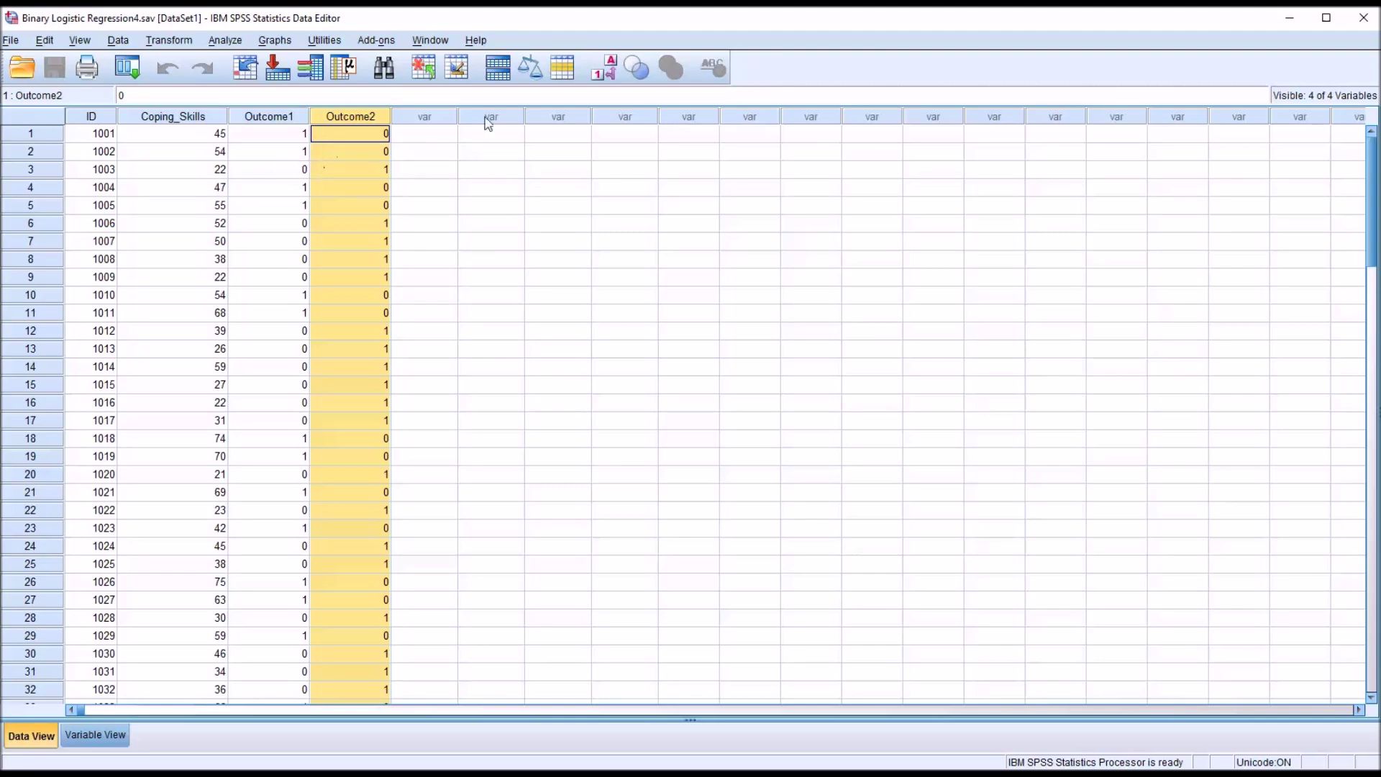
pyautogui.click(604, 68)
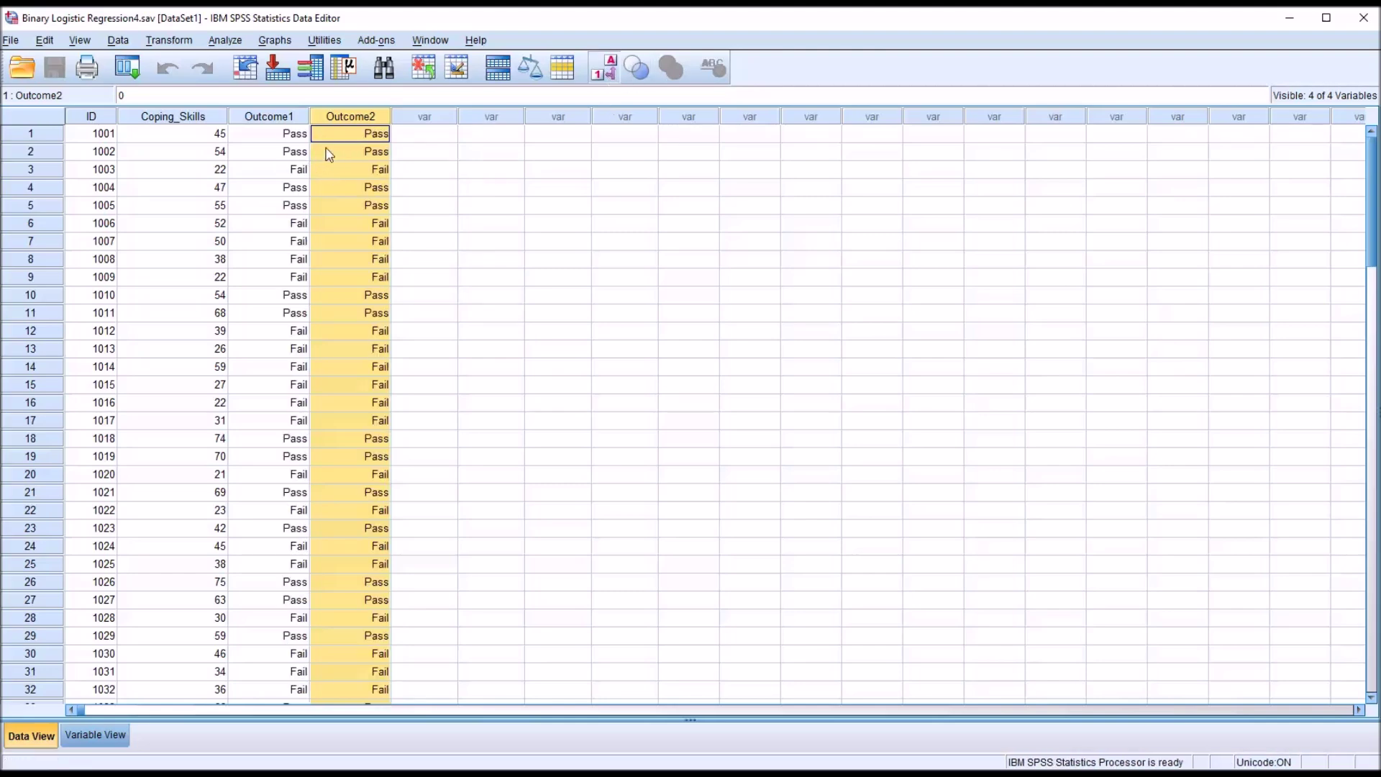
# Check the first case's Coping_Skills score and its Outcome1 and Outcome2 values and codes.
pyautogui.click(288, 136)
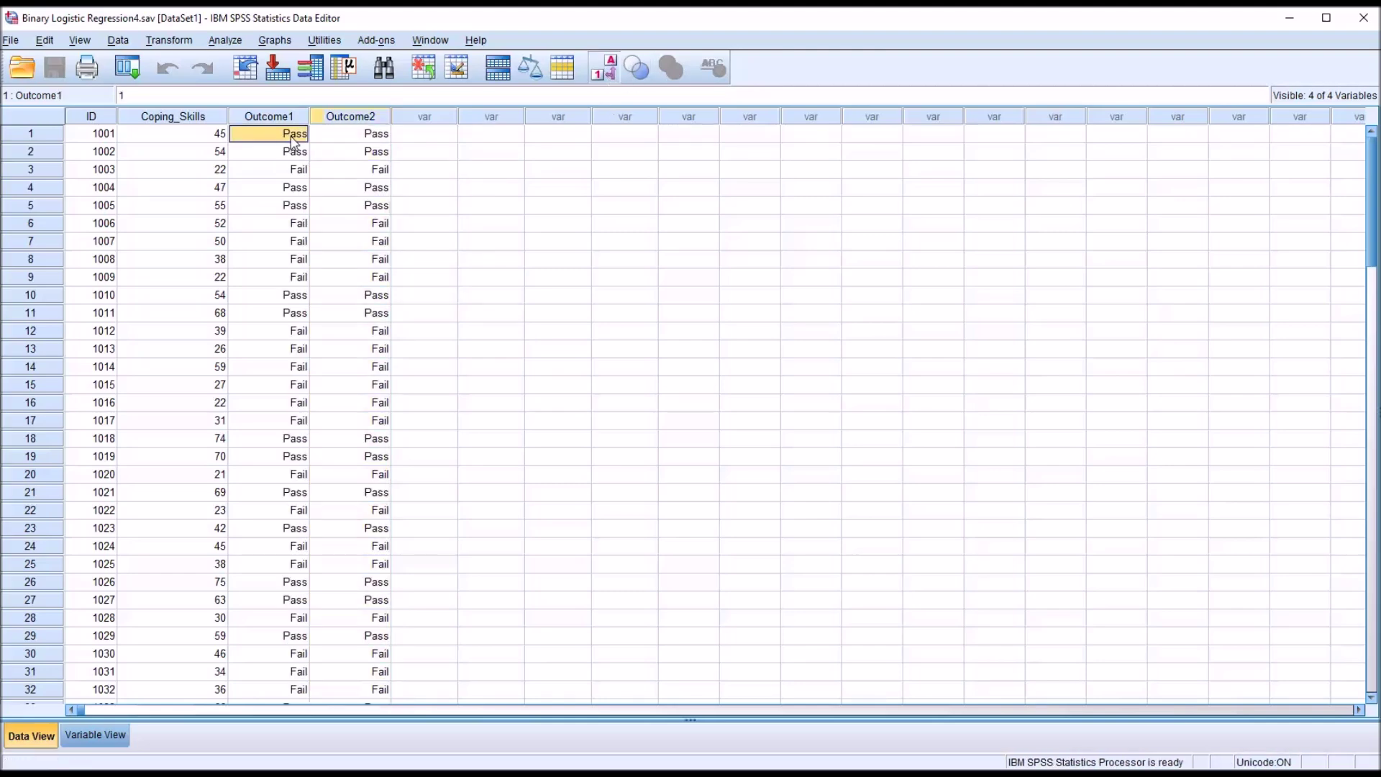
pyautogui.click(328, 136)
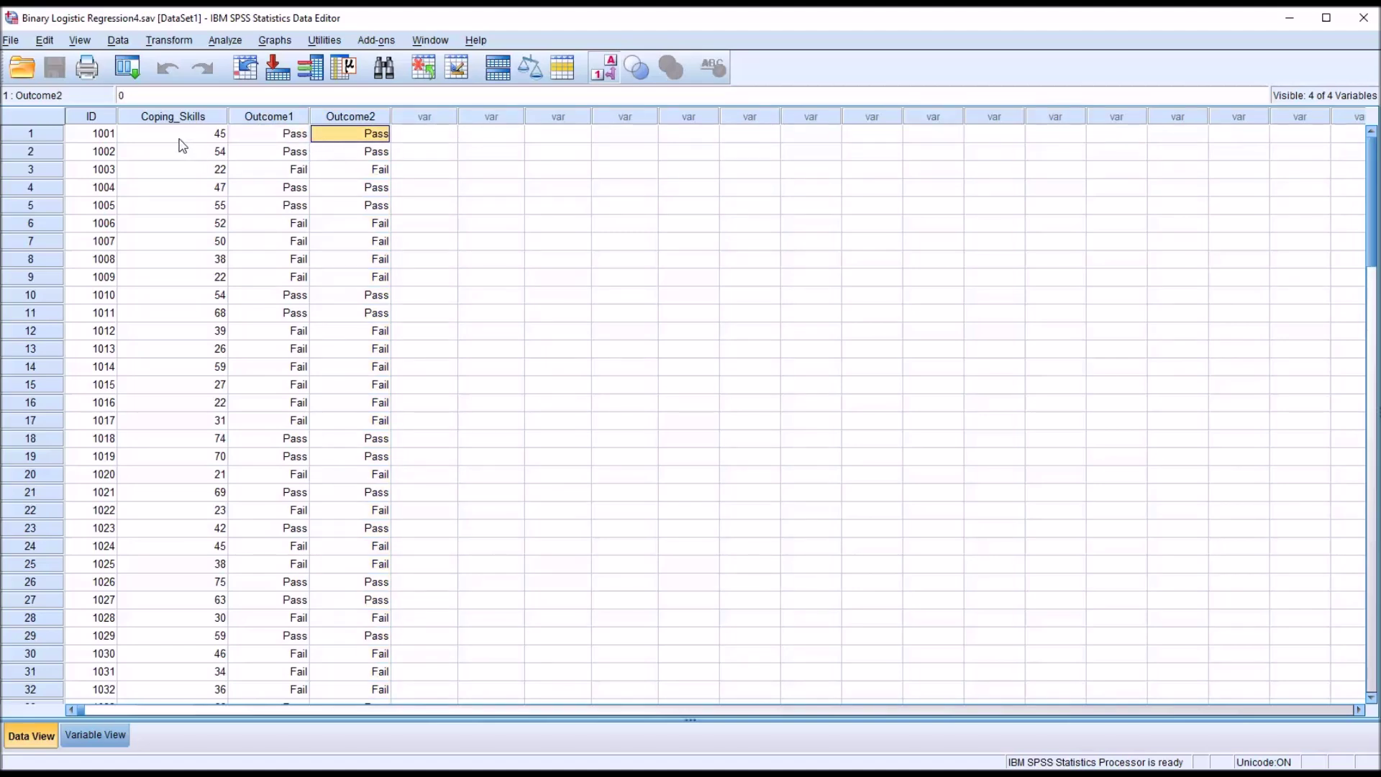
pyautogui.click(148, 139)
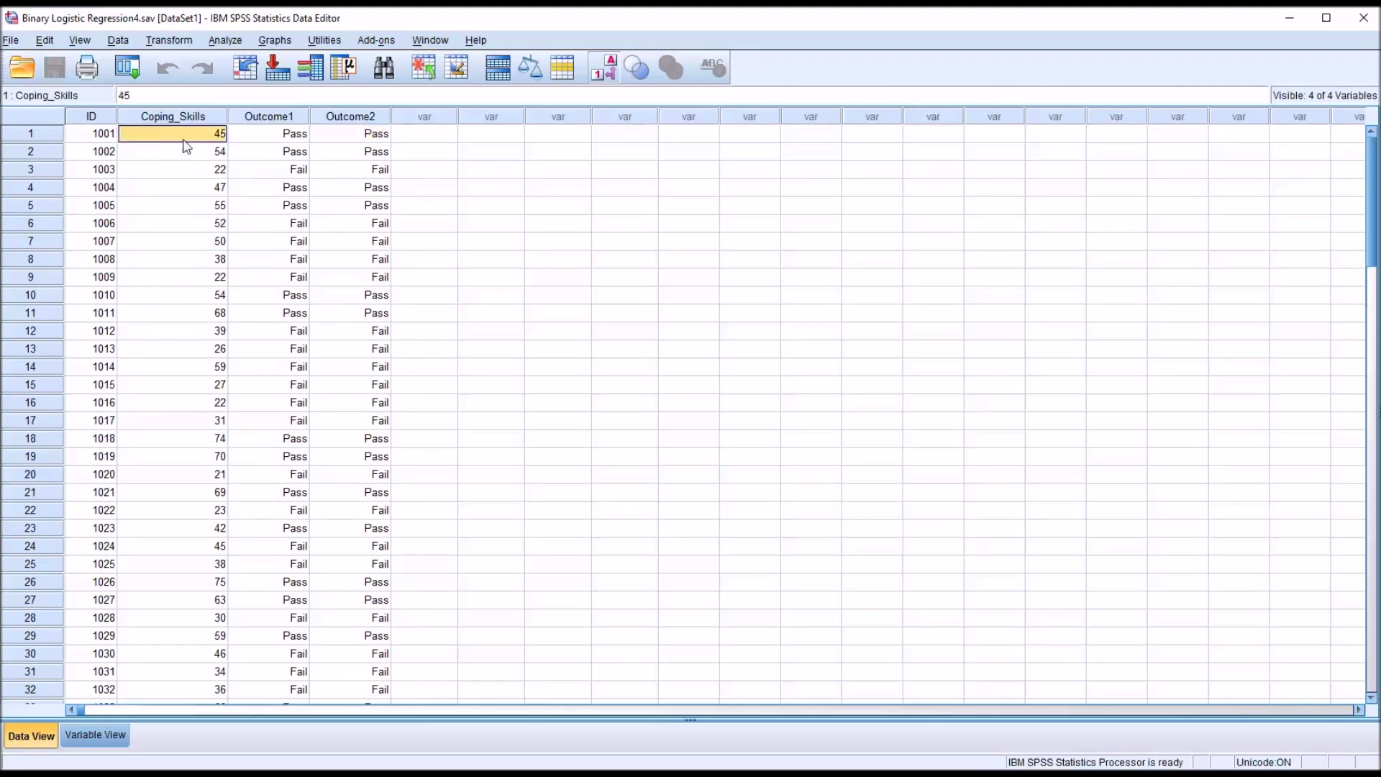
pyautogui.click(268, 140)
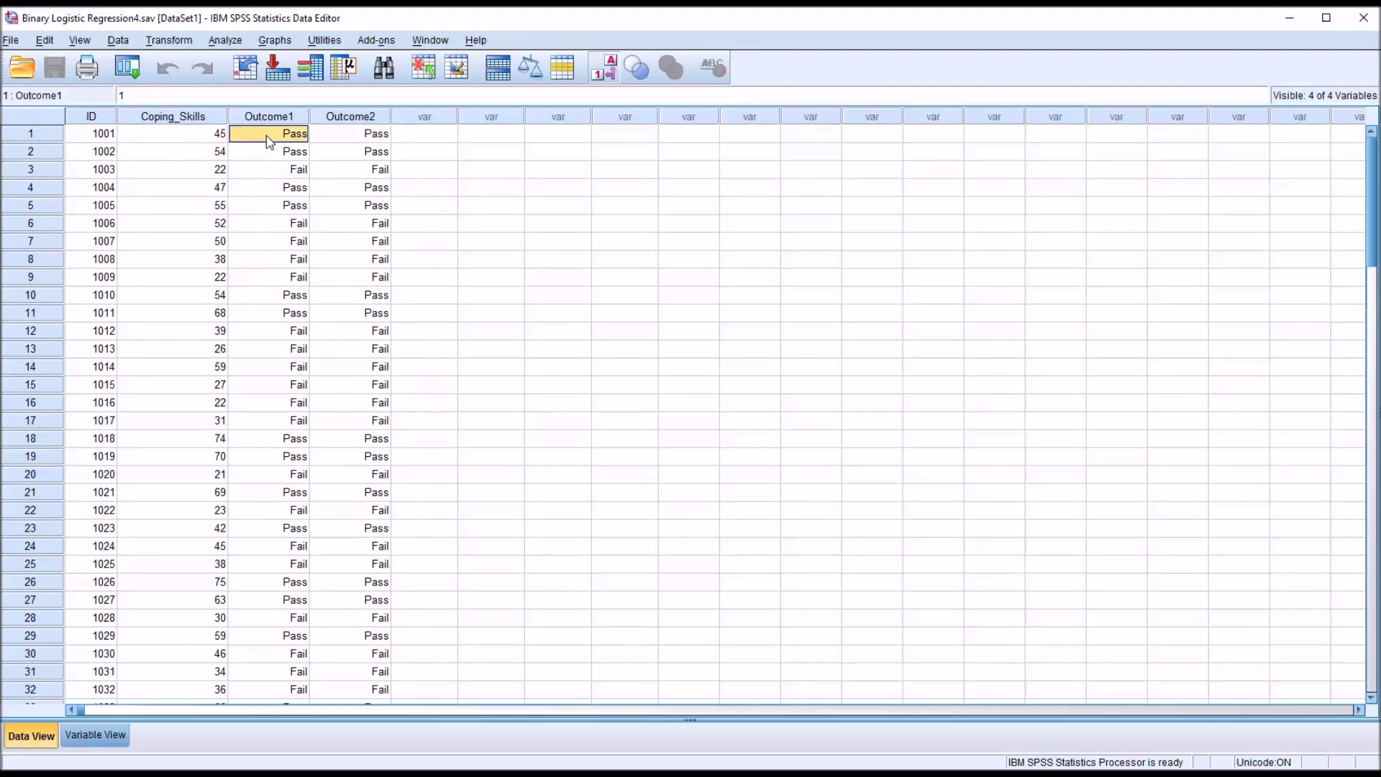
pyautogui.click(343, 144)
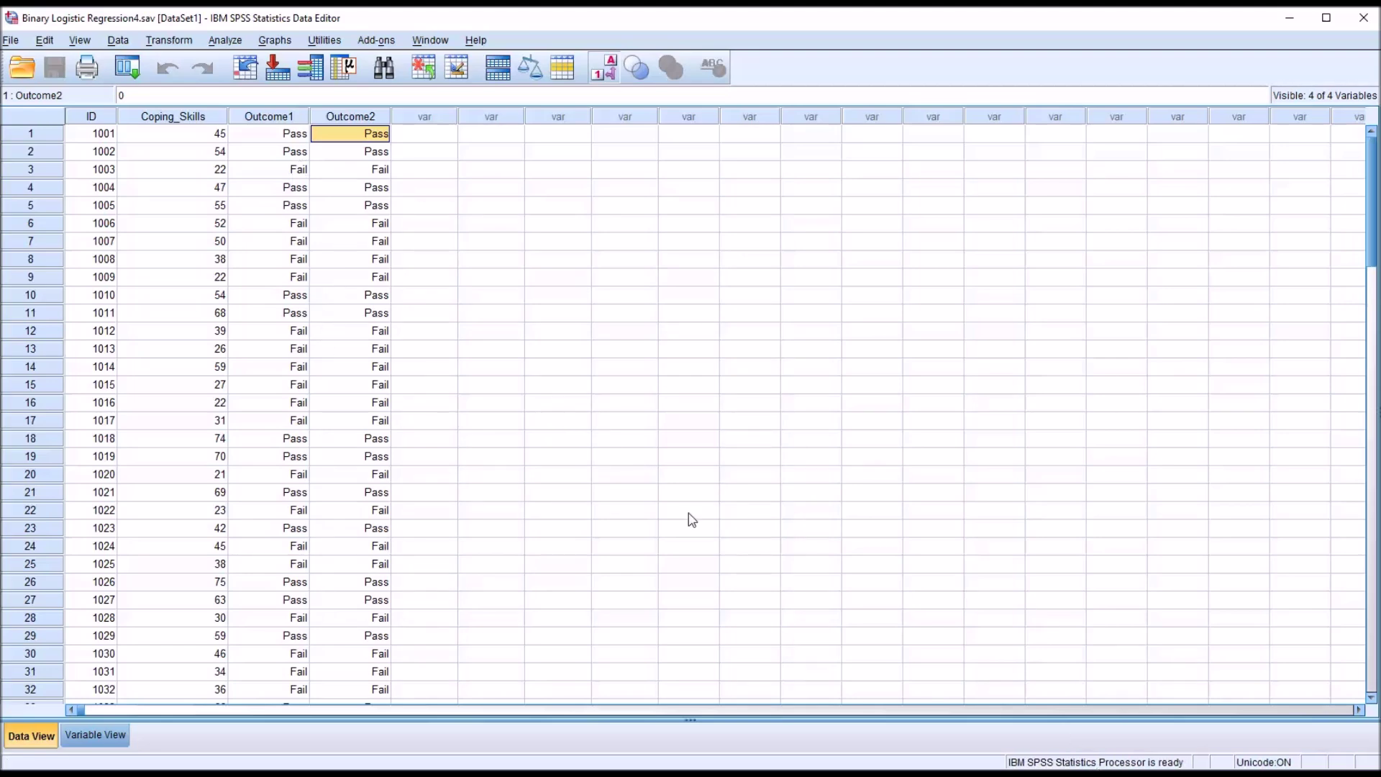
pyautogui.click(399, 135)
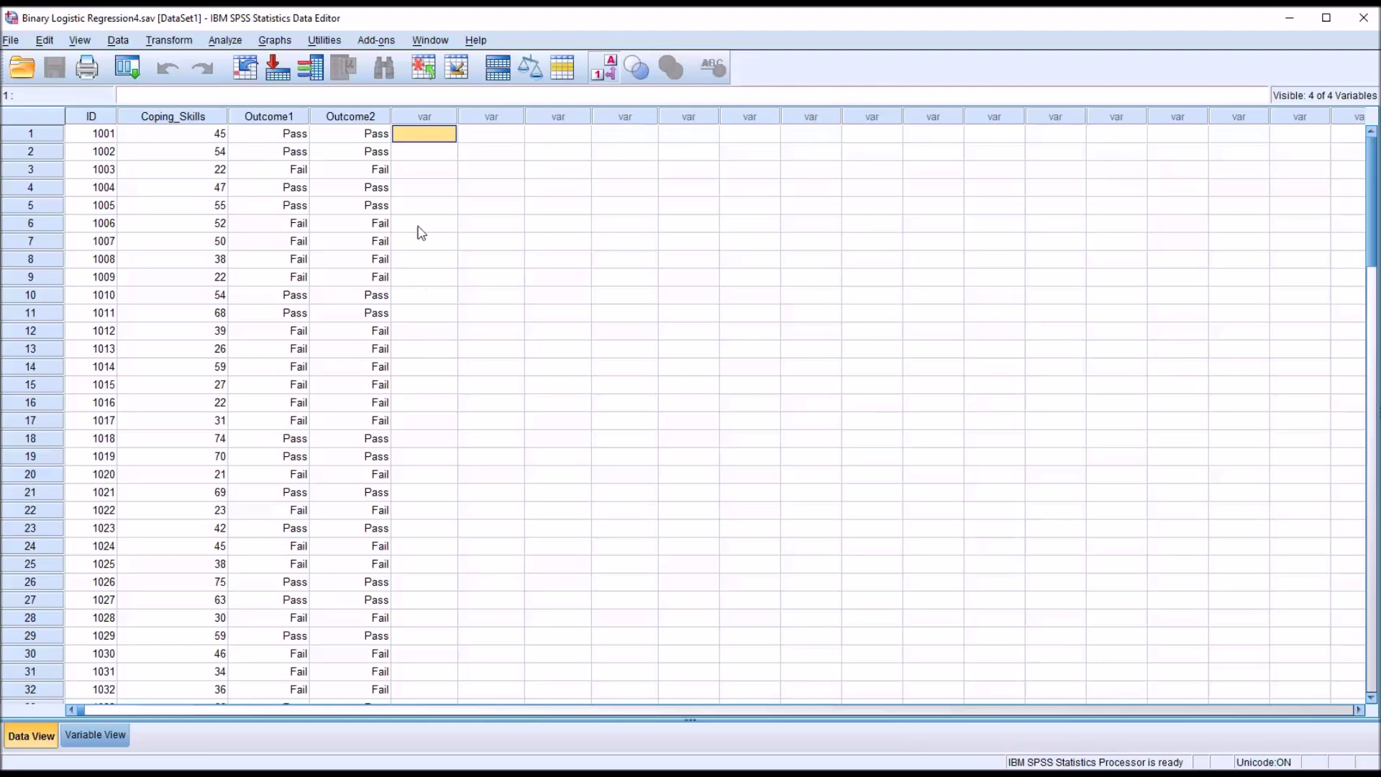
# Compare Outcome1 and Outcome2 by toggling value labels between 1/0 codes and Pass/Fail.
pyautogui.click(342, 118)
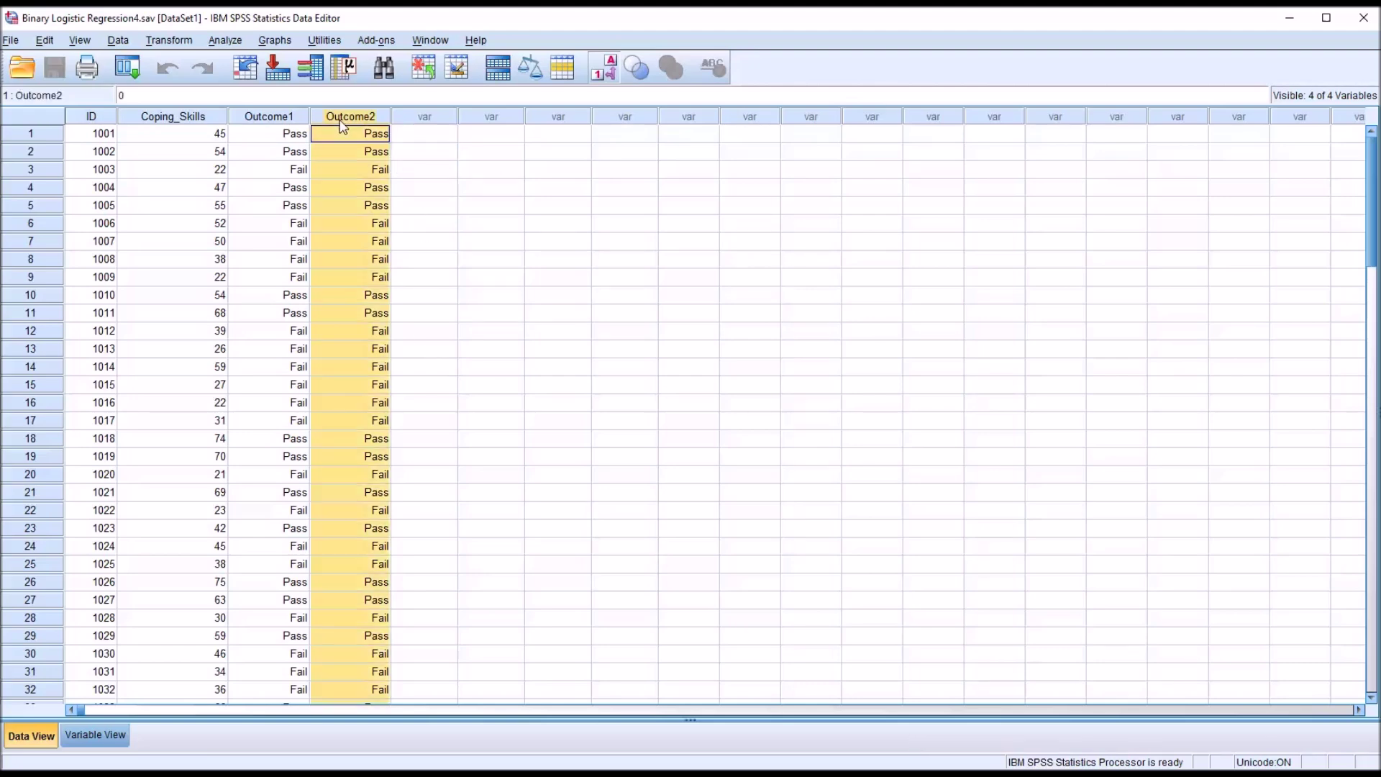
pyautogui.click(291, 118)
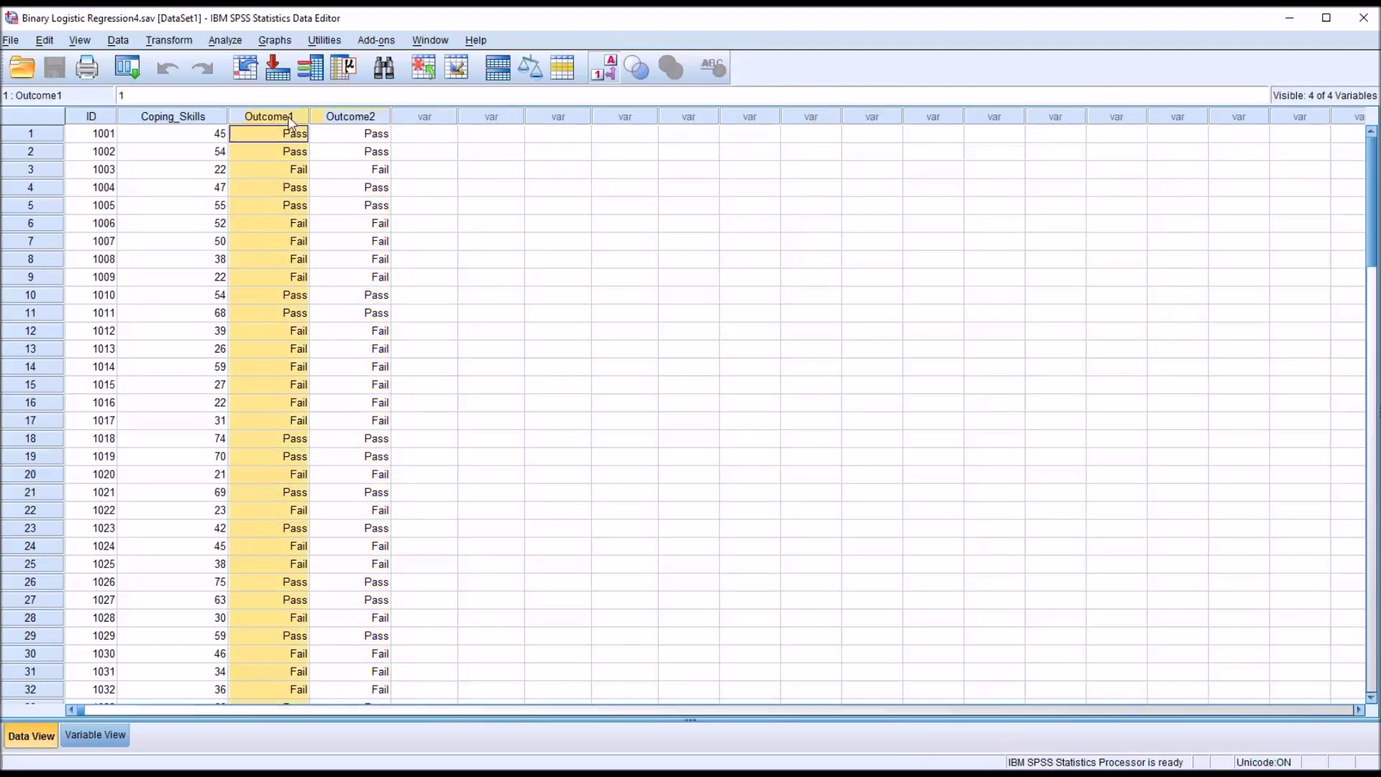
pyautogui.click(604, 69)
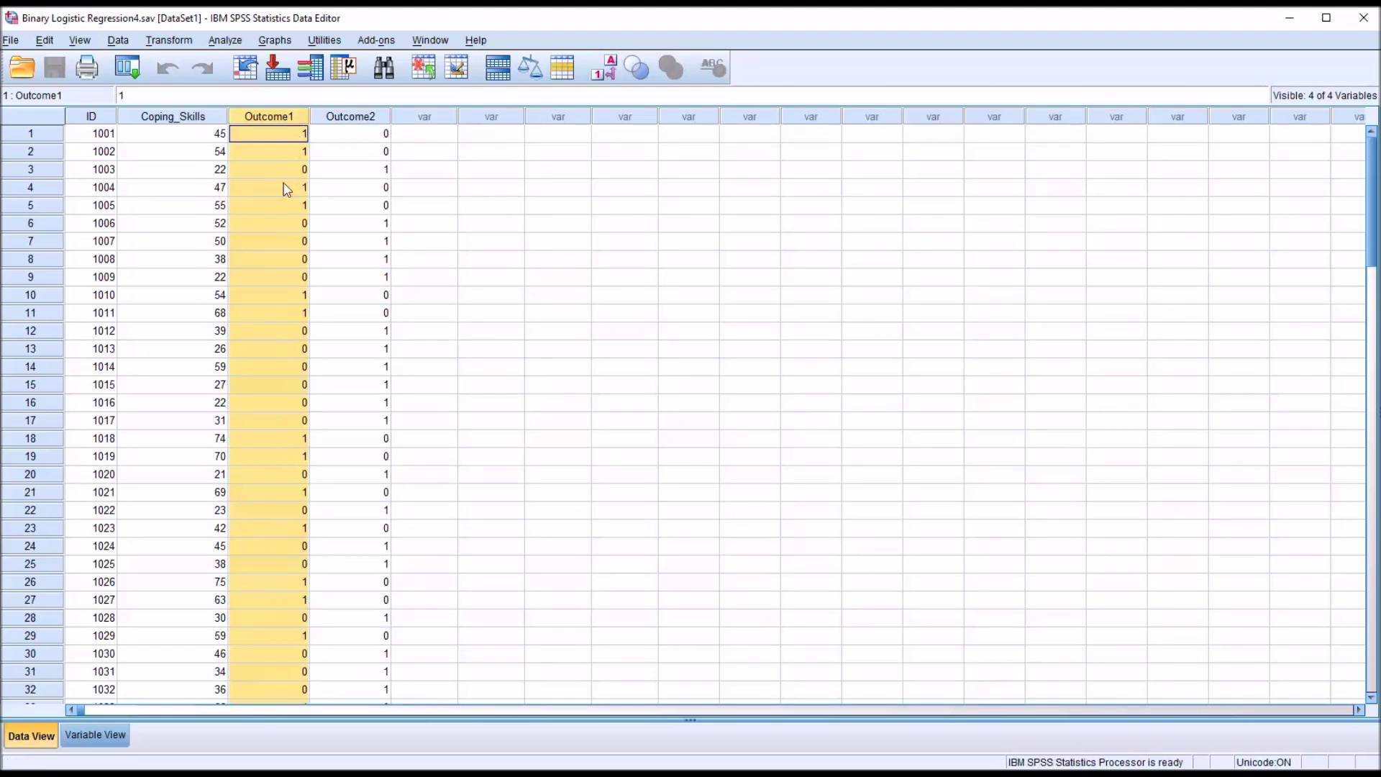
pyautogui.click(352, 116)
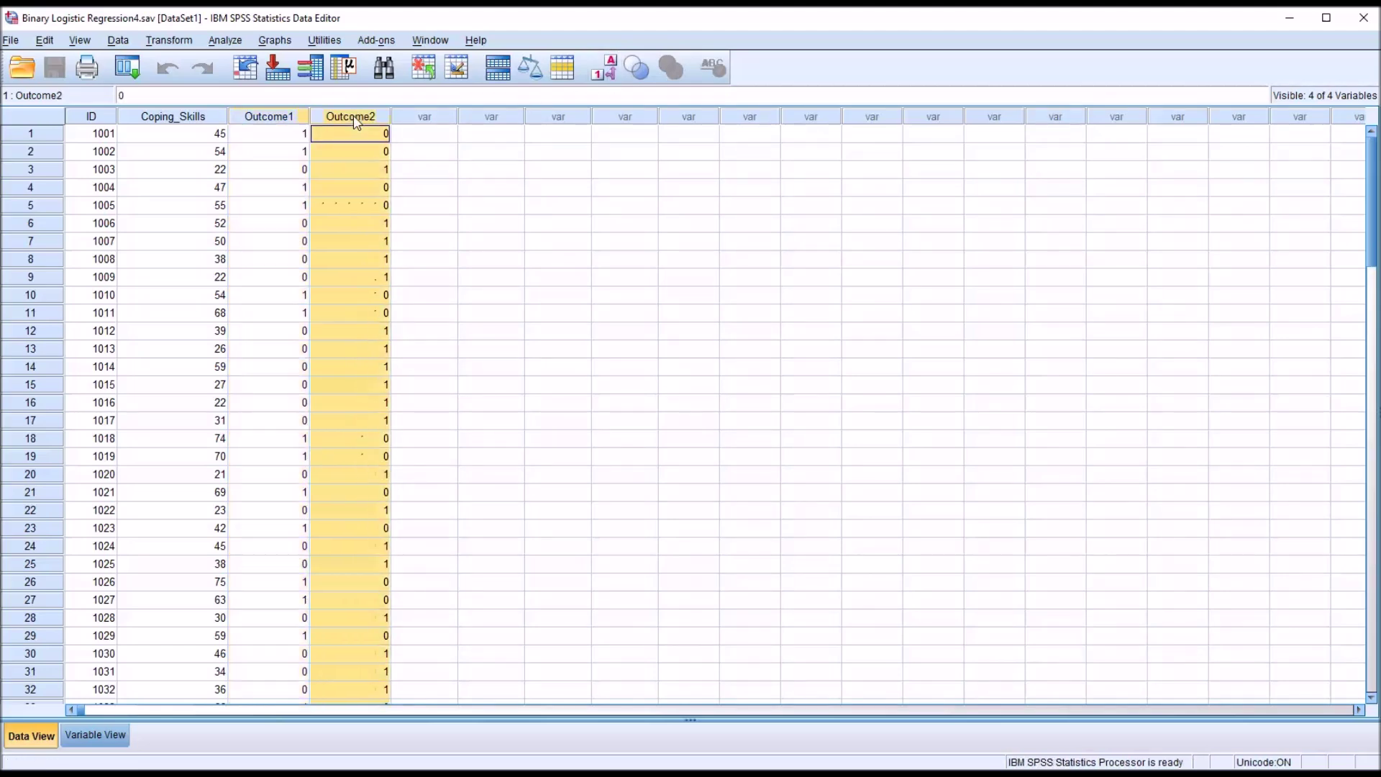
pyautogui.click(600, 69)
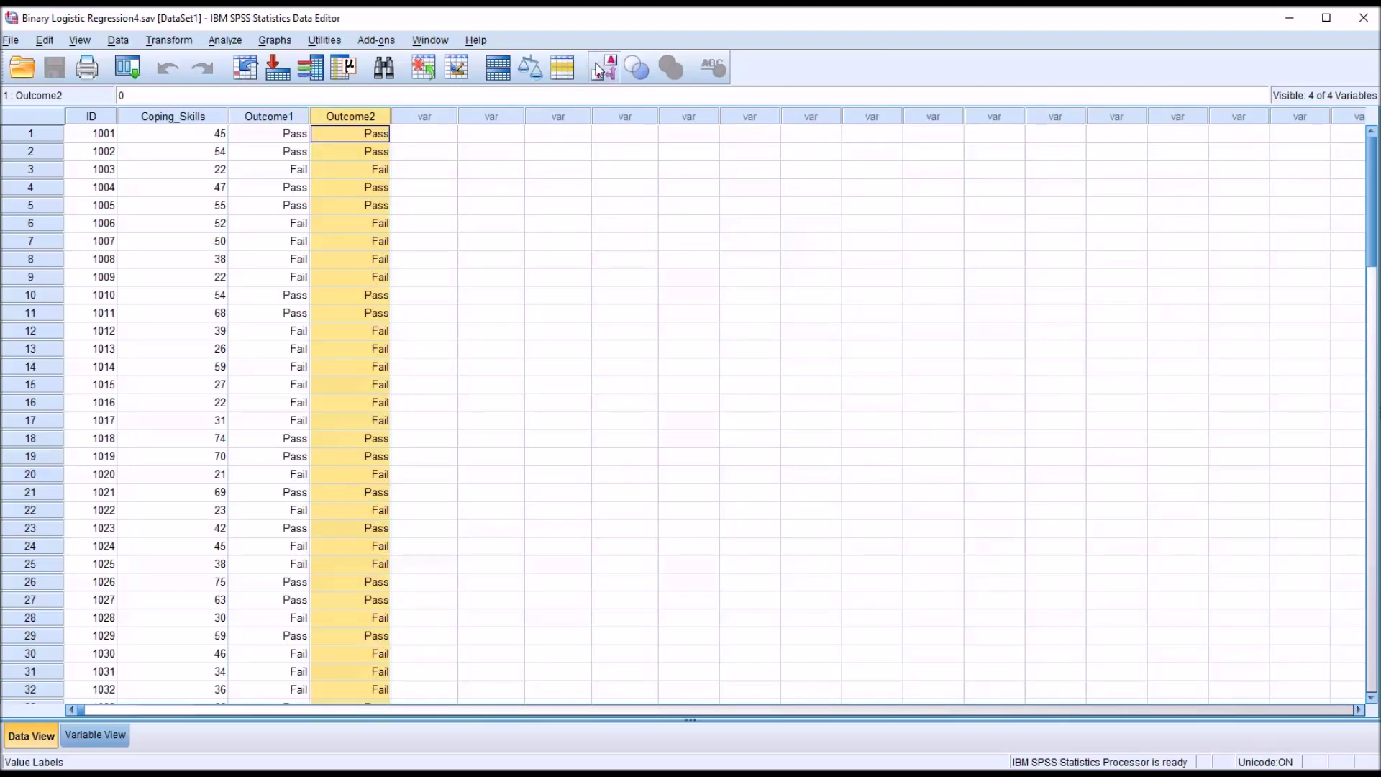
pyautogui.click(600, 69)
pyautogui.click(600, 69)
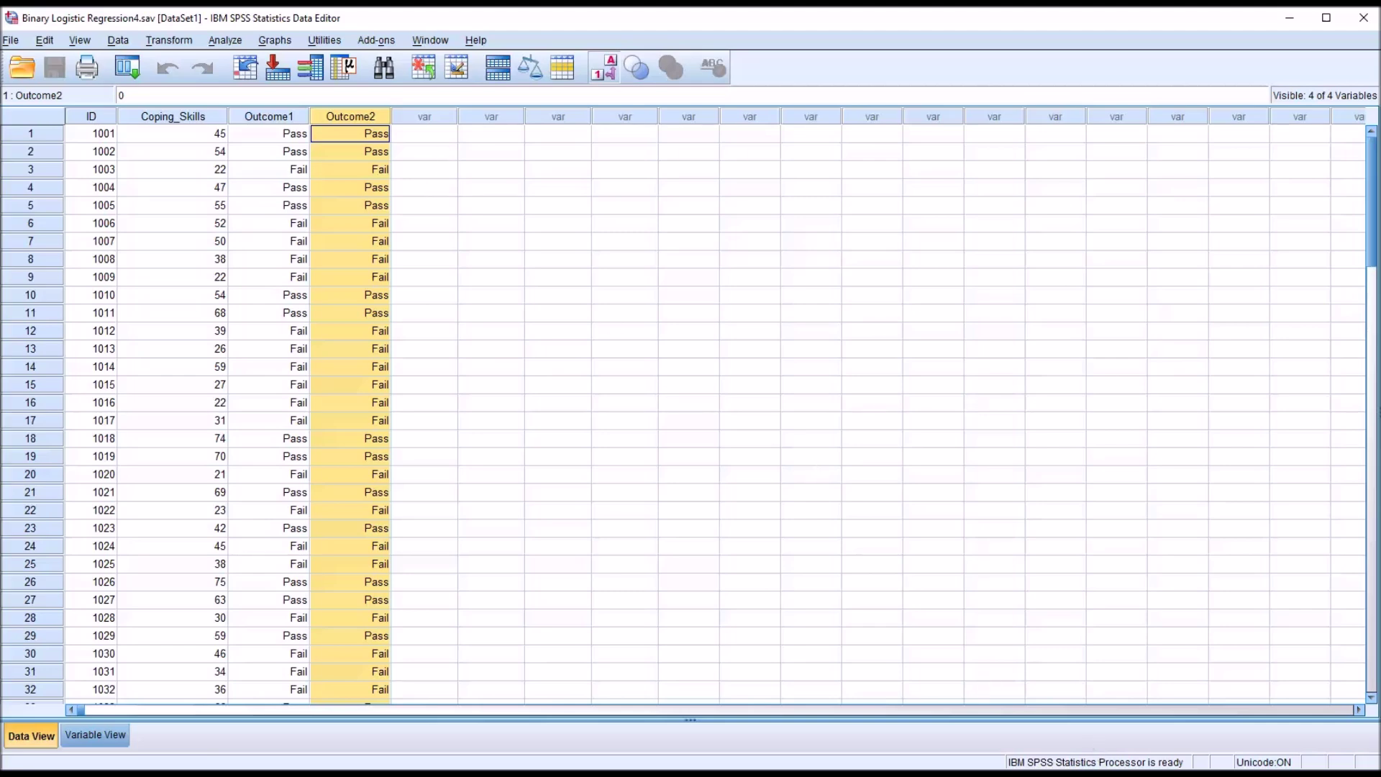
pyautogui.click(406, 137)
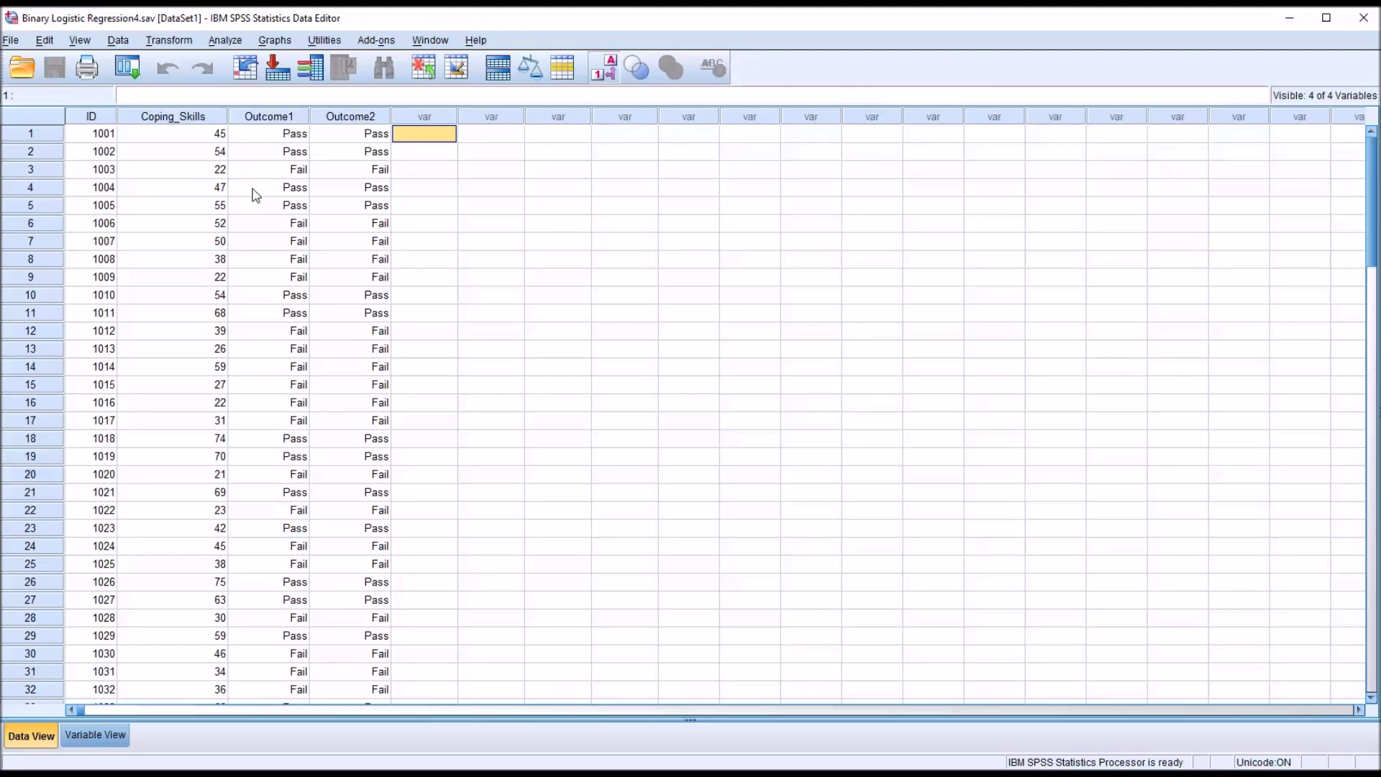
# Check the Coping_Skills score and Outcome1 values for the first three cases, including row 3's Fail.
pyautogui.click(163, 121)
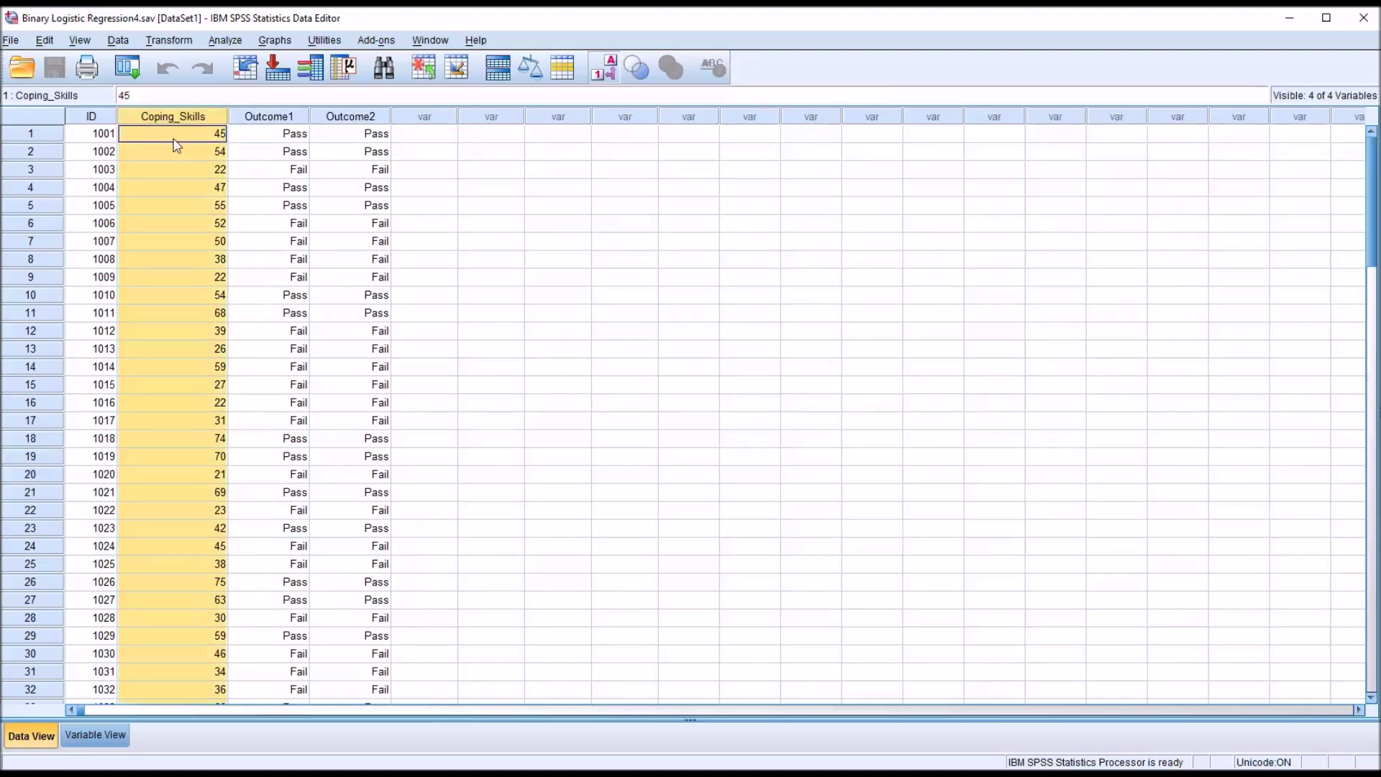
pyautogui.click(174, 138)
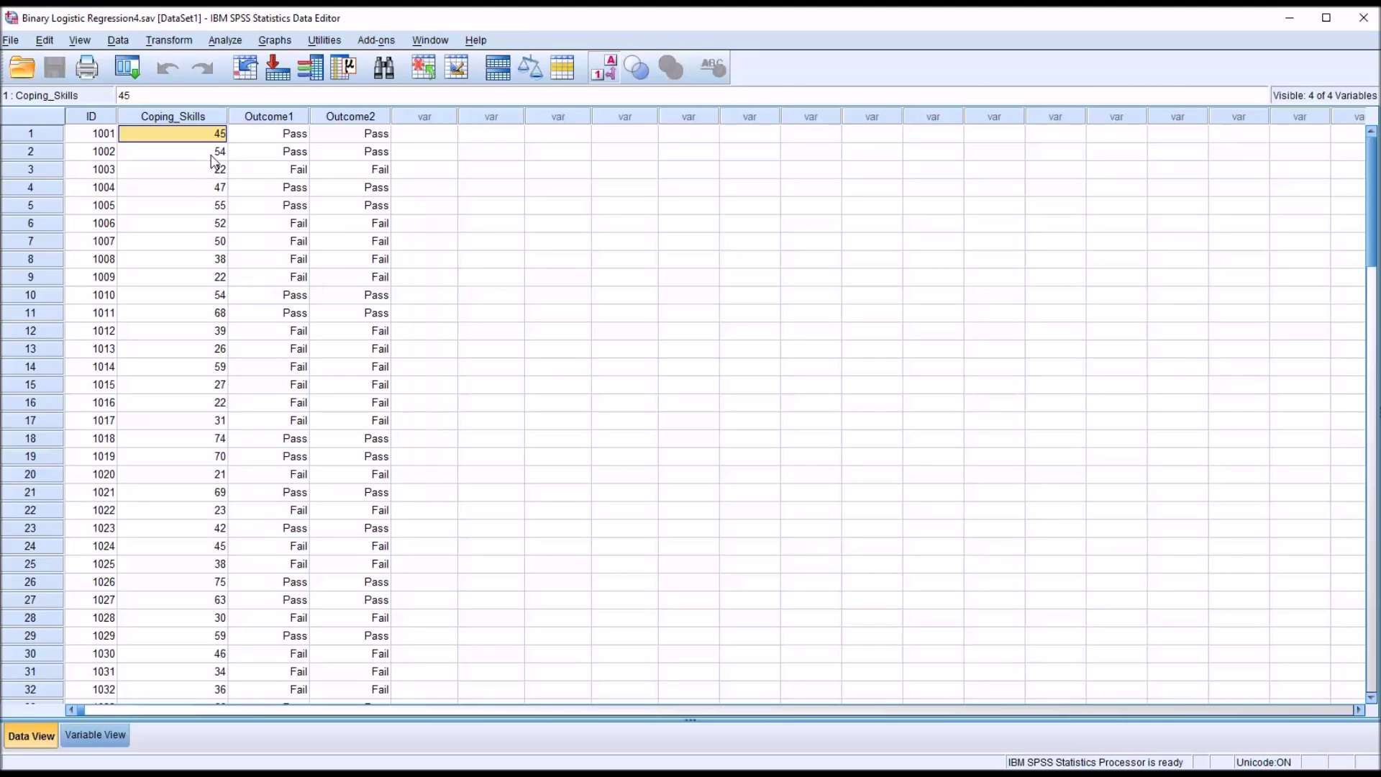
pyautogui.click(259, 136)
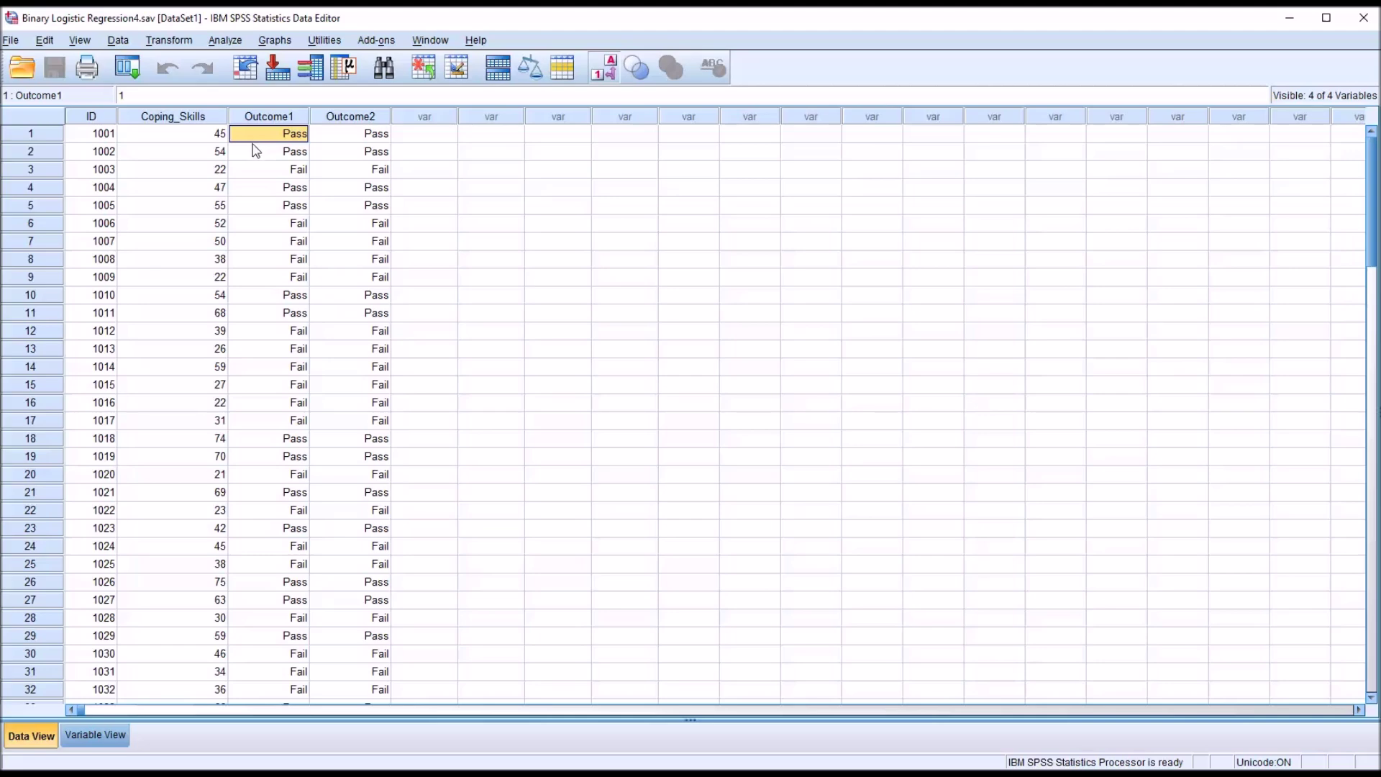
pyautogui.click(260, 173)
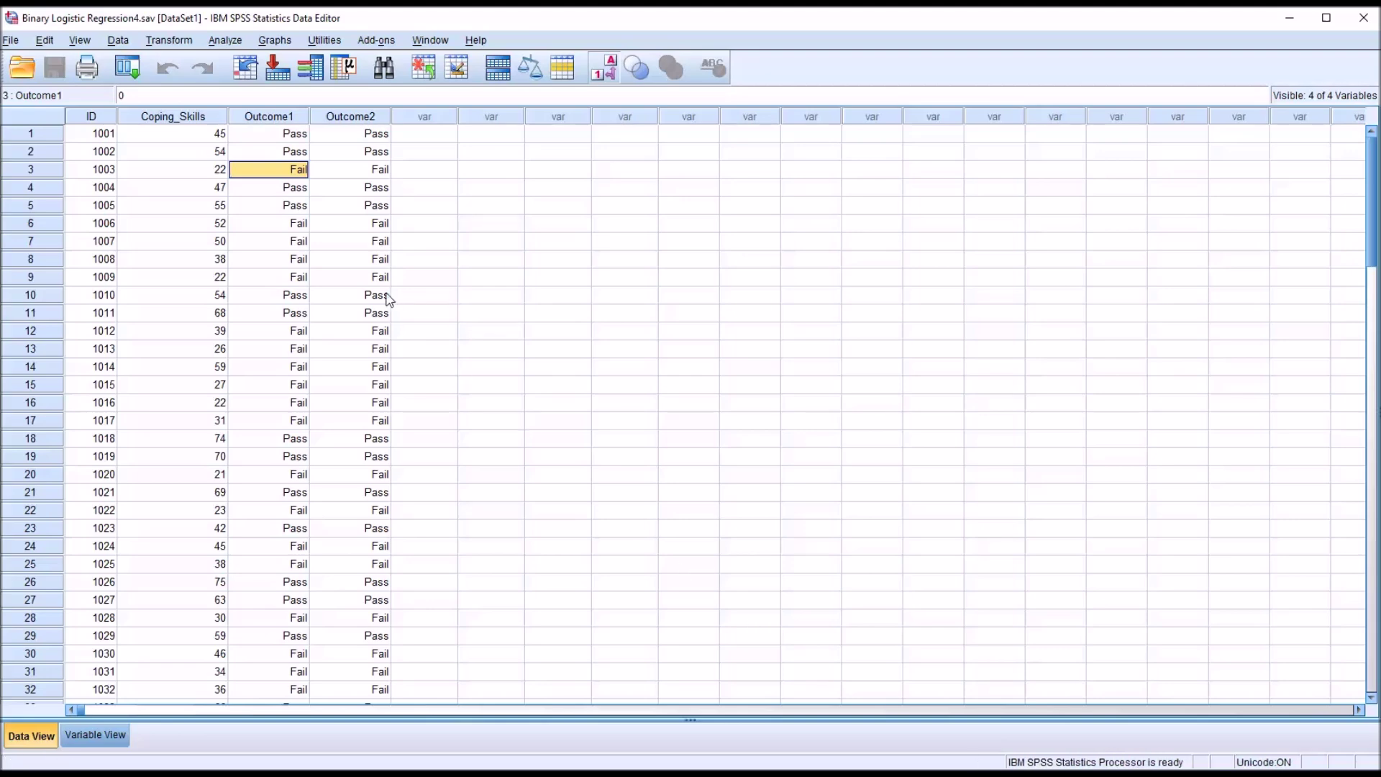
pyautogui.click(247, 138)
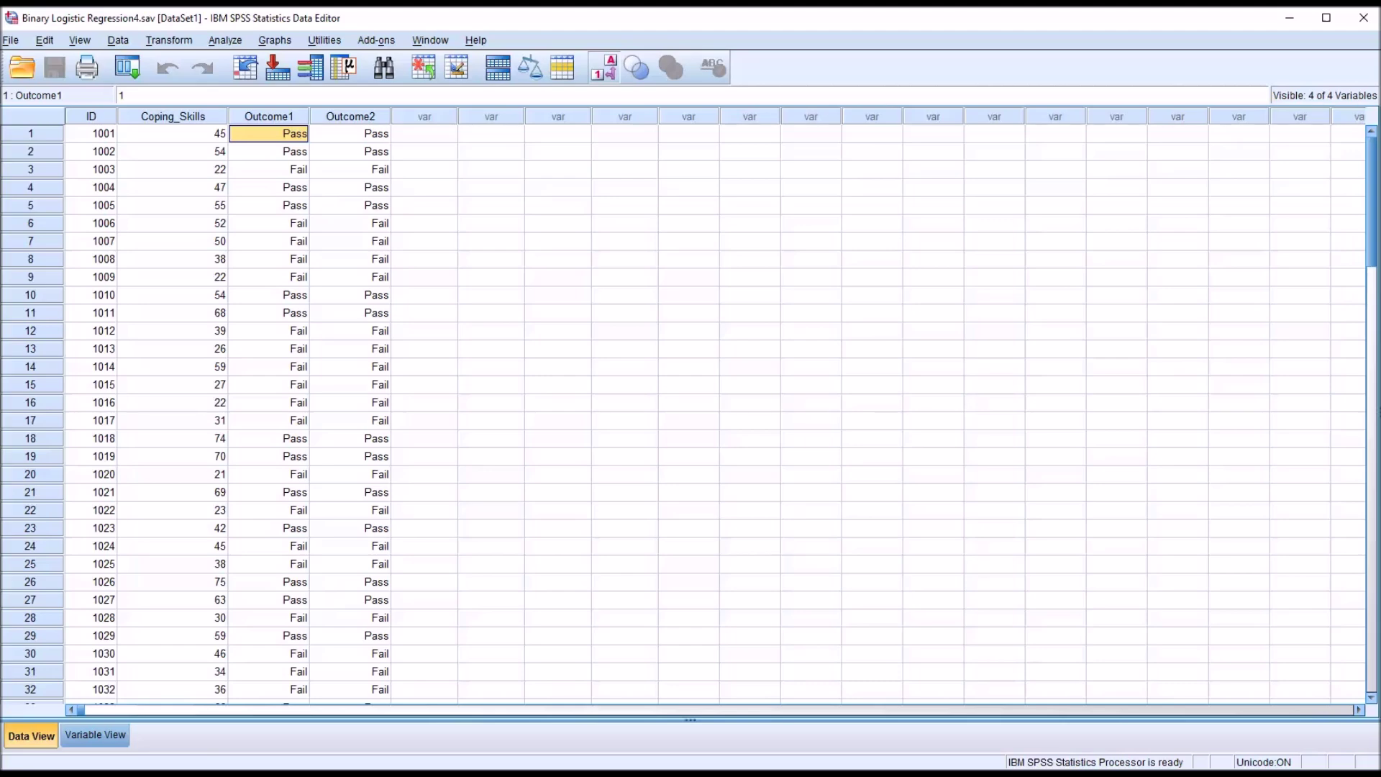
pyautogui.click(257, 122)
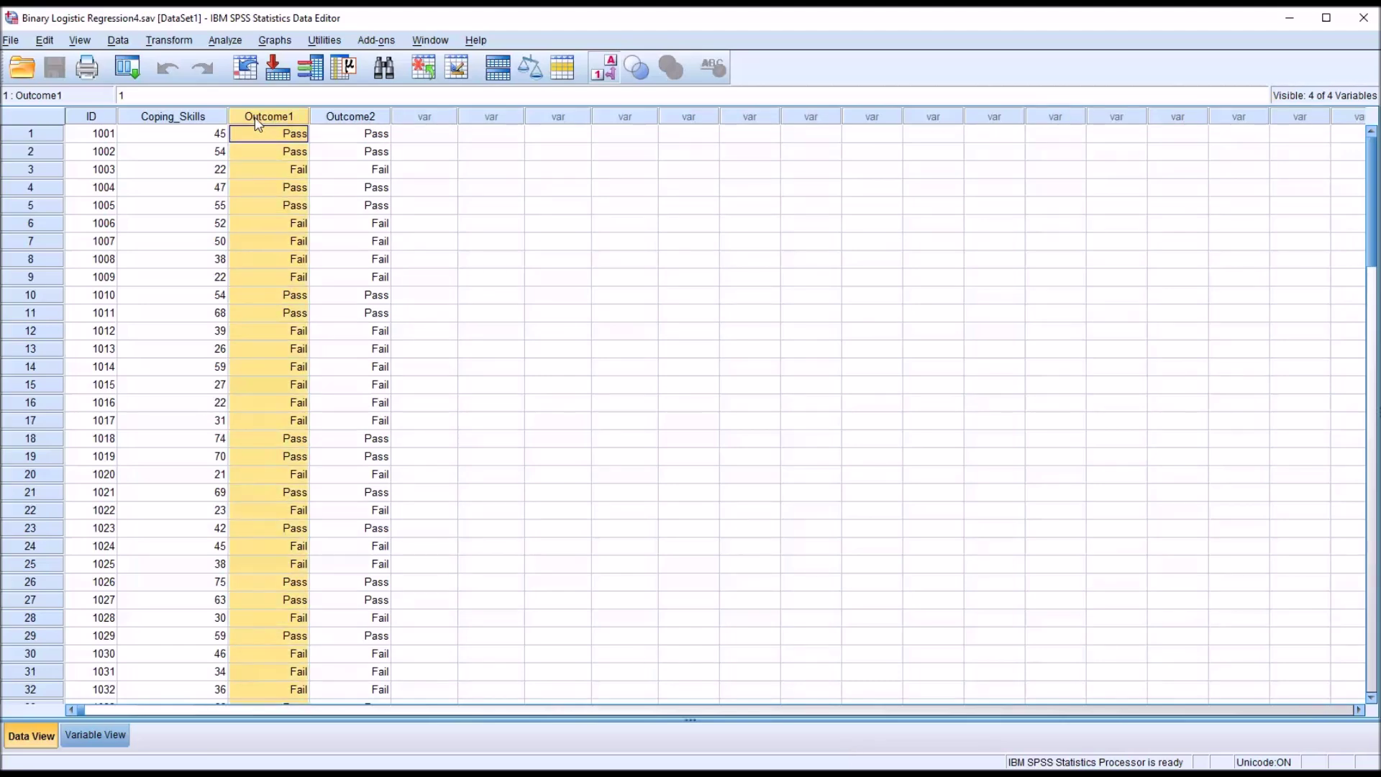
pyautogui.doubleClick(259, 133)
pyautogui.click(268, 150)
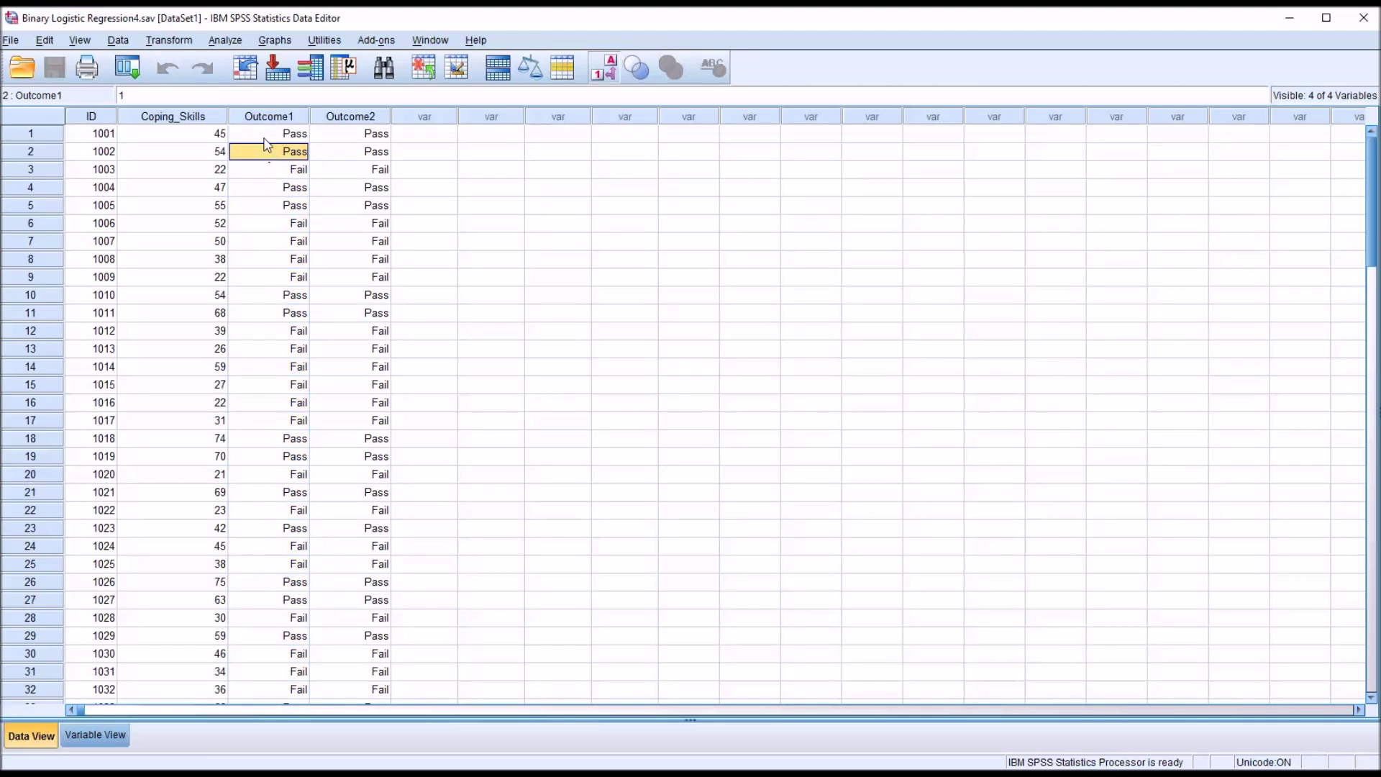
pyautogui.click(265, 133)
pyautogui.click(265, 175)
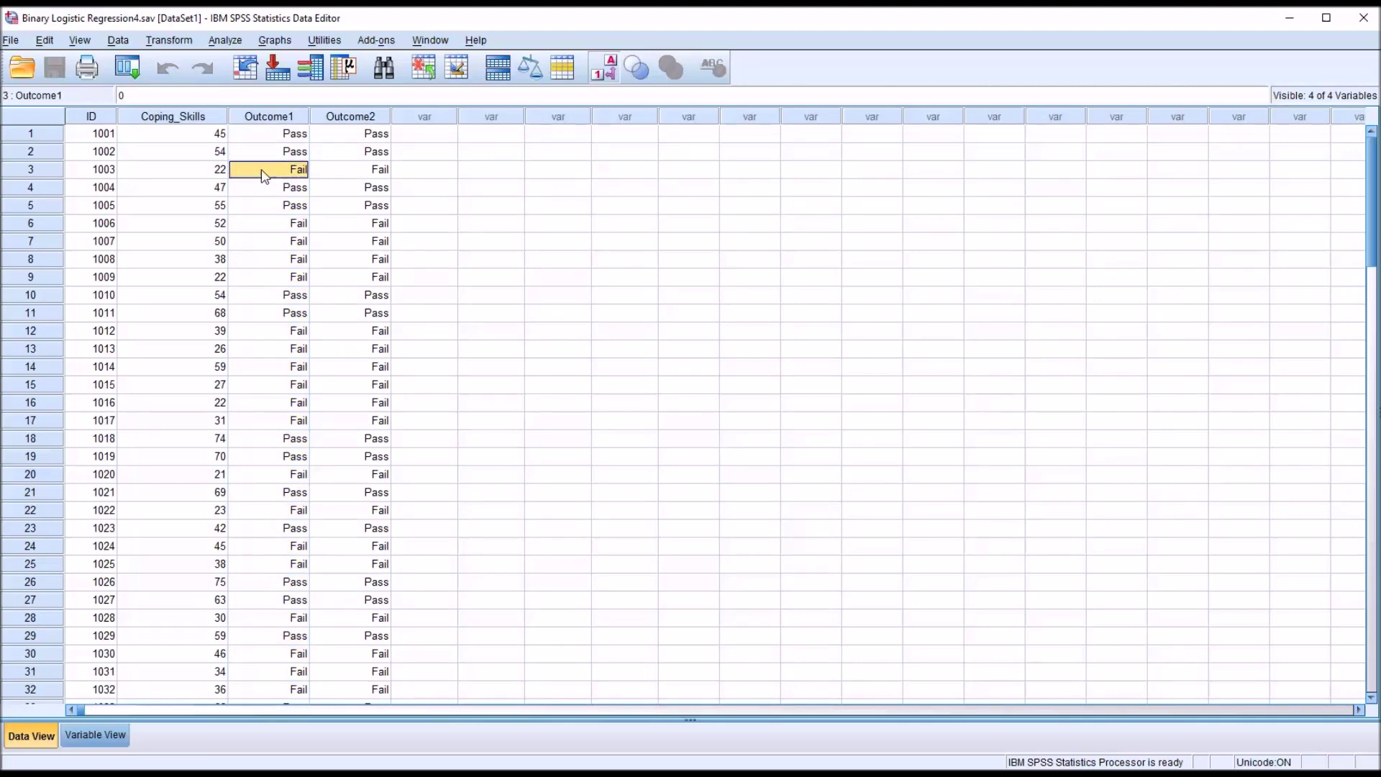
# Select the Coping_Skills, Outcome1 and Outcome2 columns in turn, then clear the selection.
pyautogui.click(182, 117)
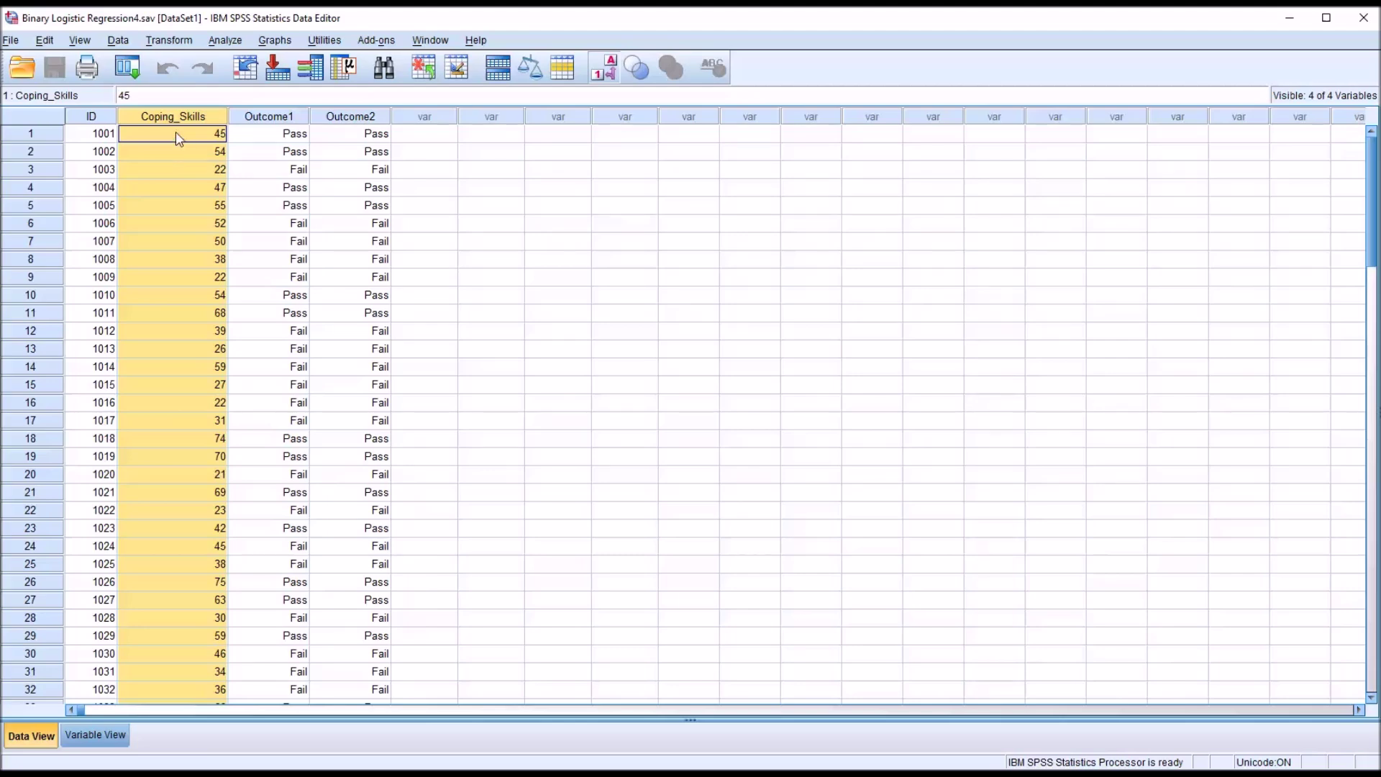
pyautogui.click(267, 120)
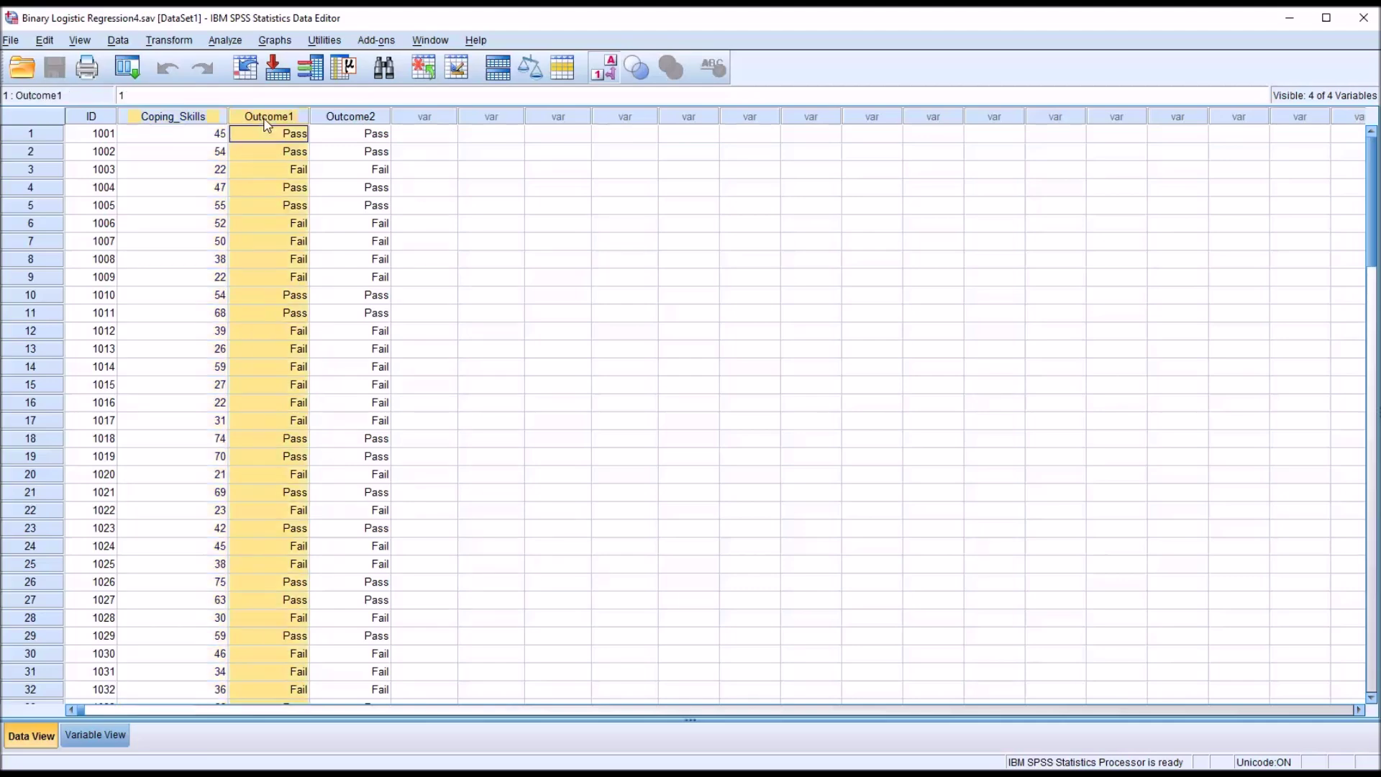
pyautogui.click(209, 136)
pyautogui.click(337, 119)
pyautogui.click(282, 118)
pyautogui.click(417, 135)
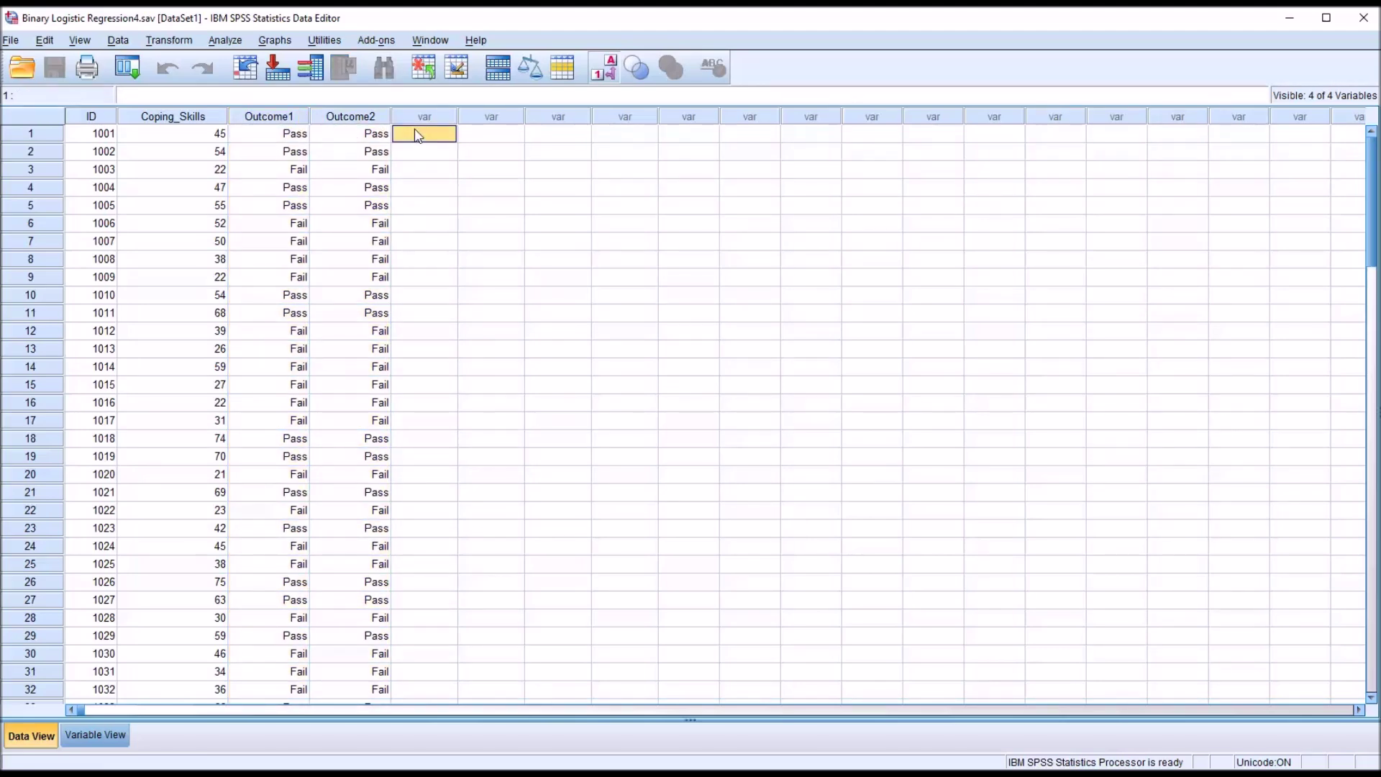
pyautogui.click(267, 117)
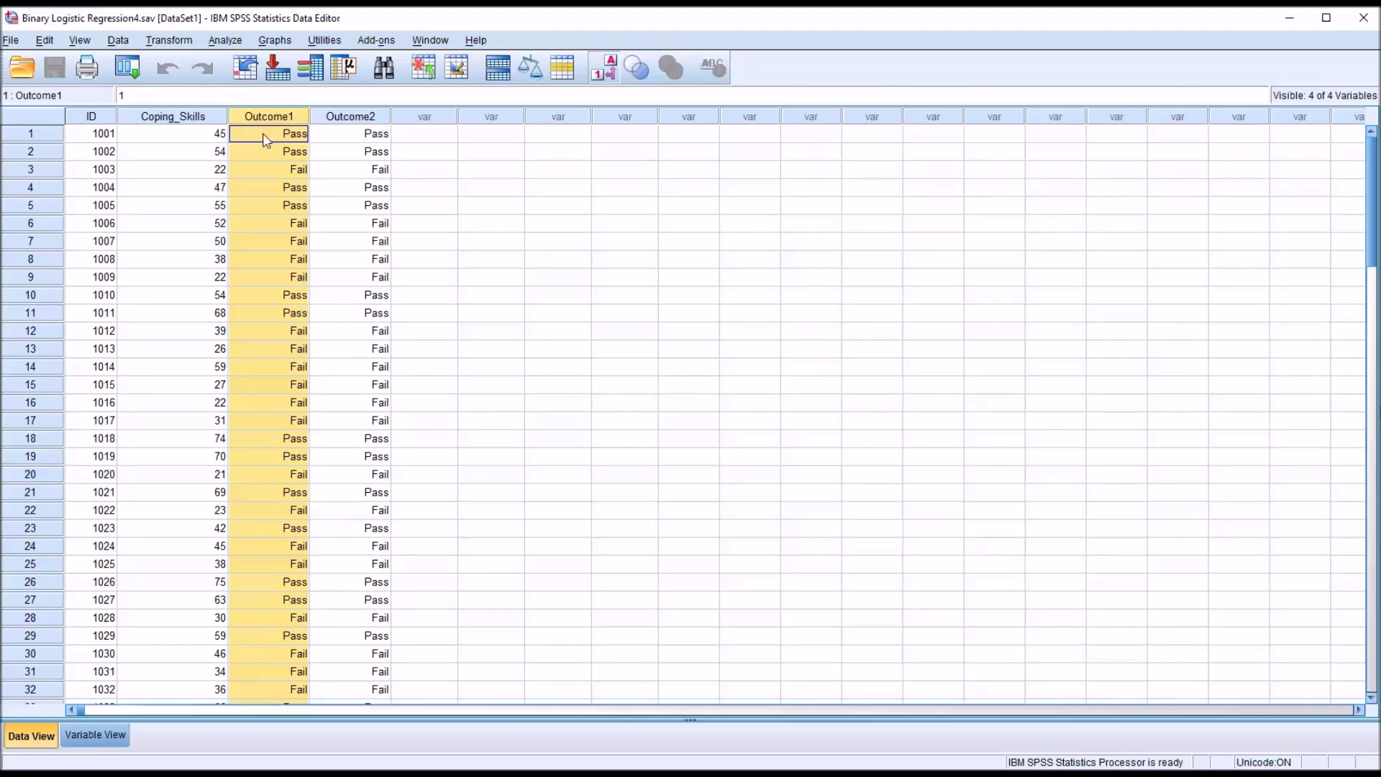
pyautogui.click(410, 140)
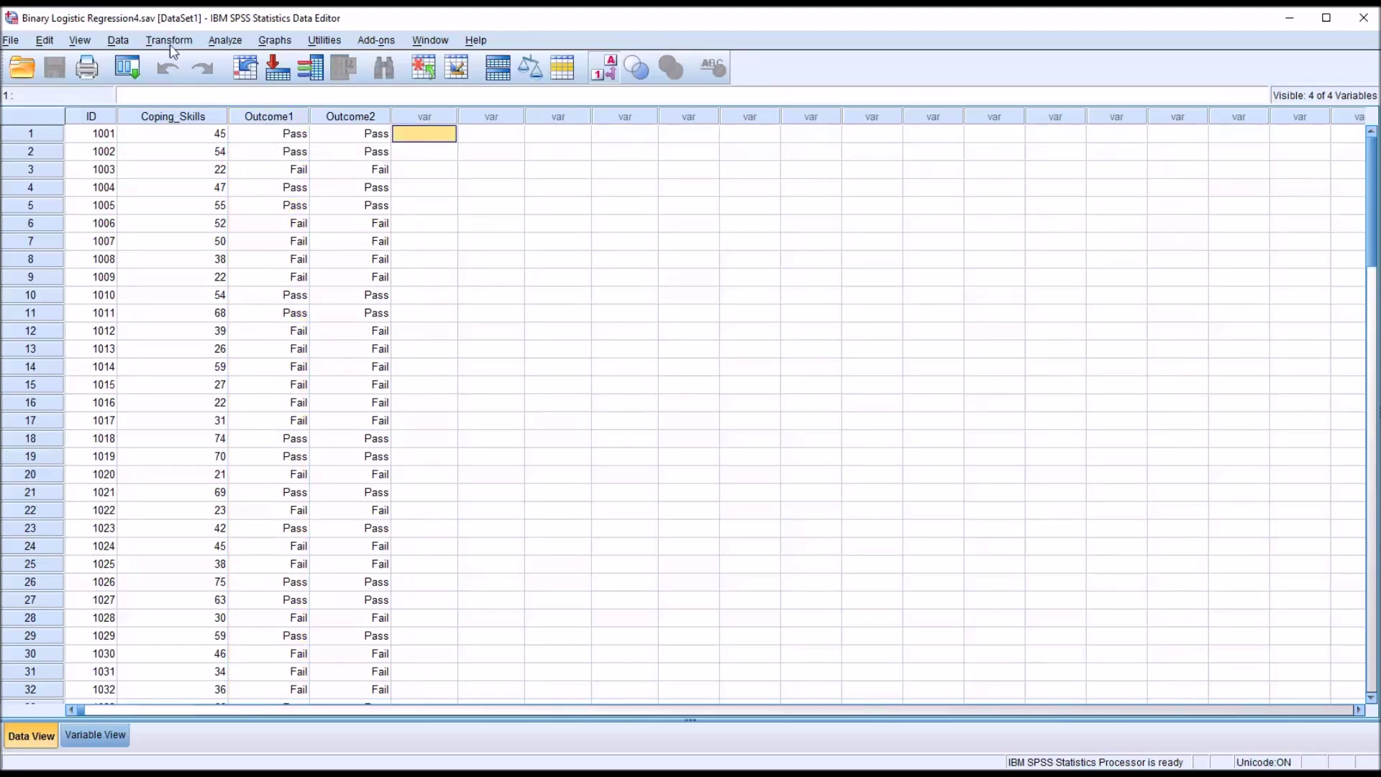
# Open the Binary Logistic regression dialog from Analyze > Regression.
pyautogui.click(221, 41)
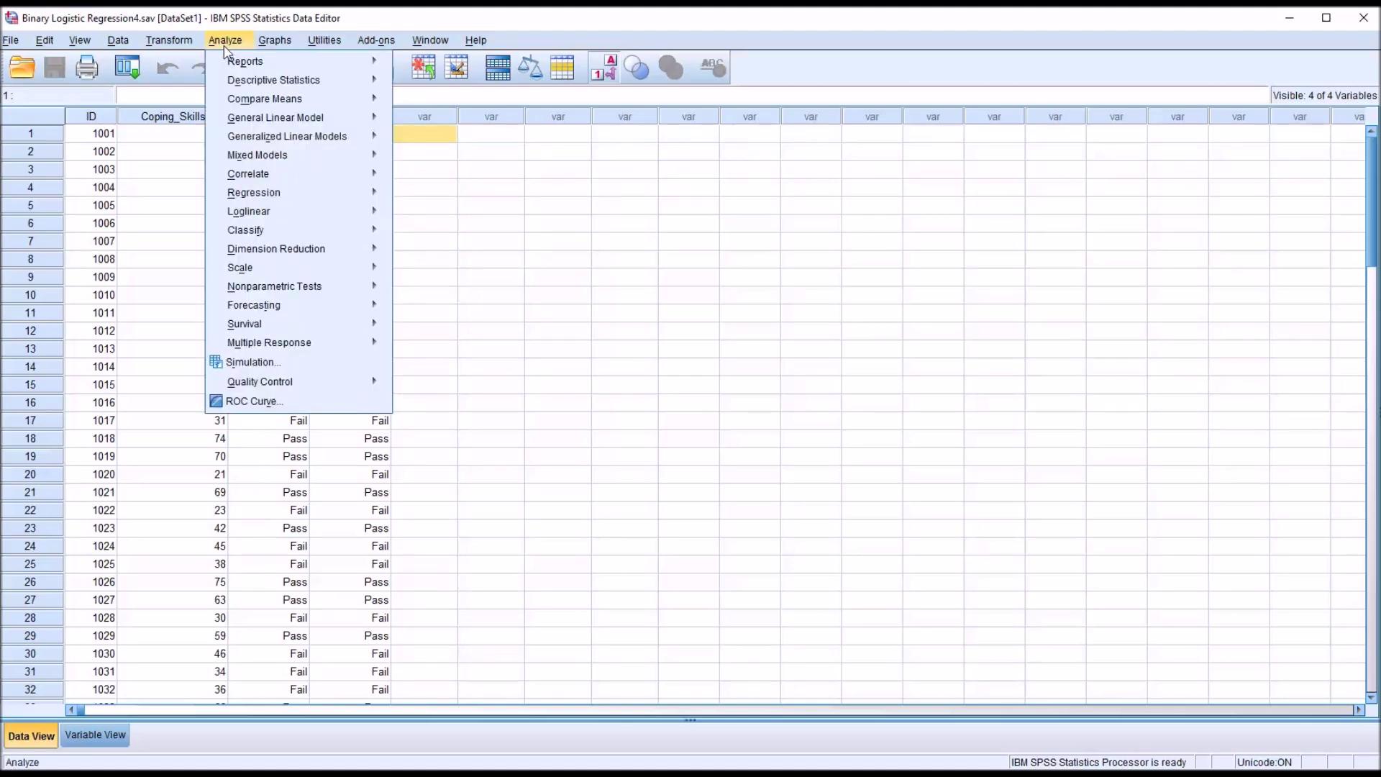
pyautogui.moveTo(308, 195)
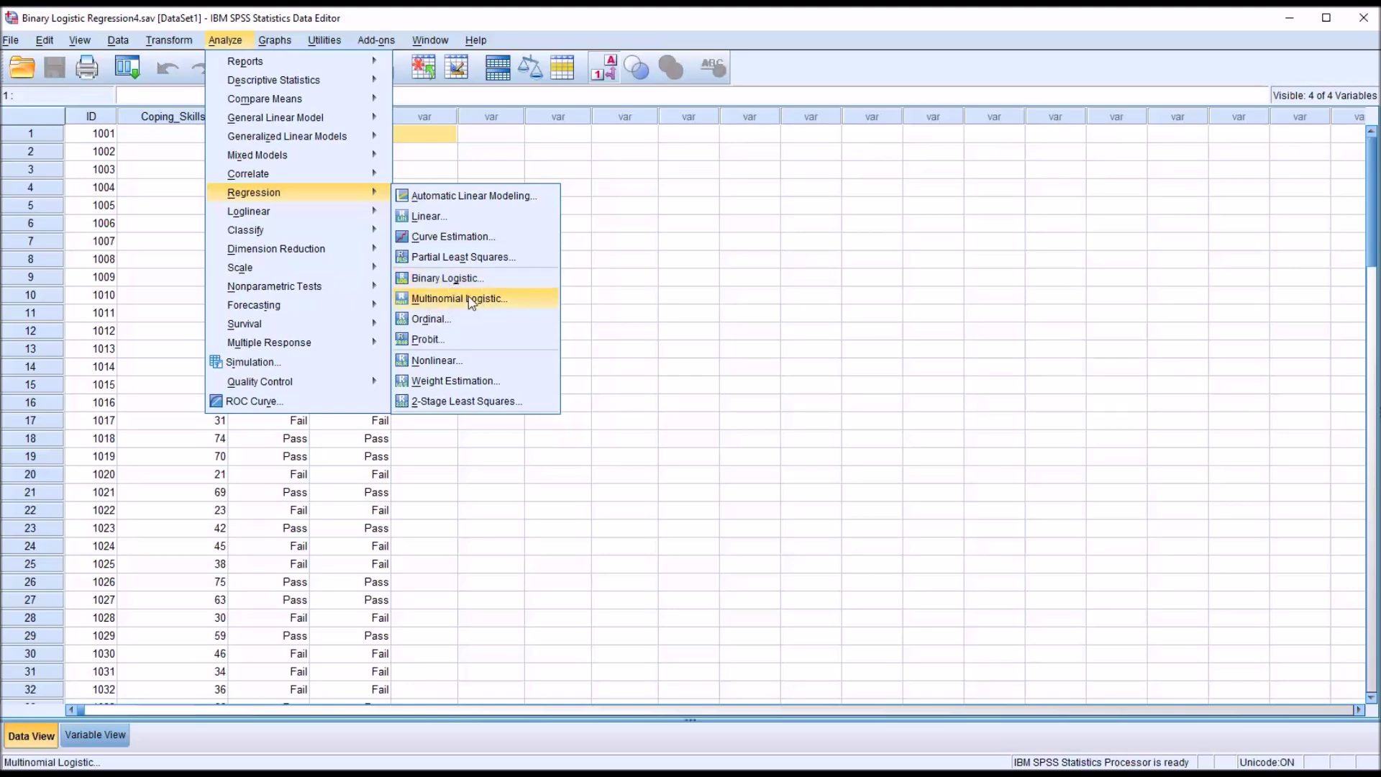
pyautogui.click(450, 284)
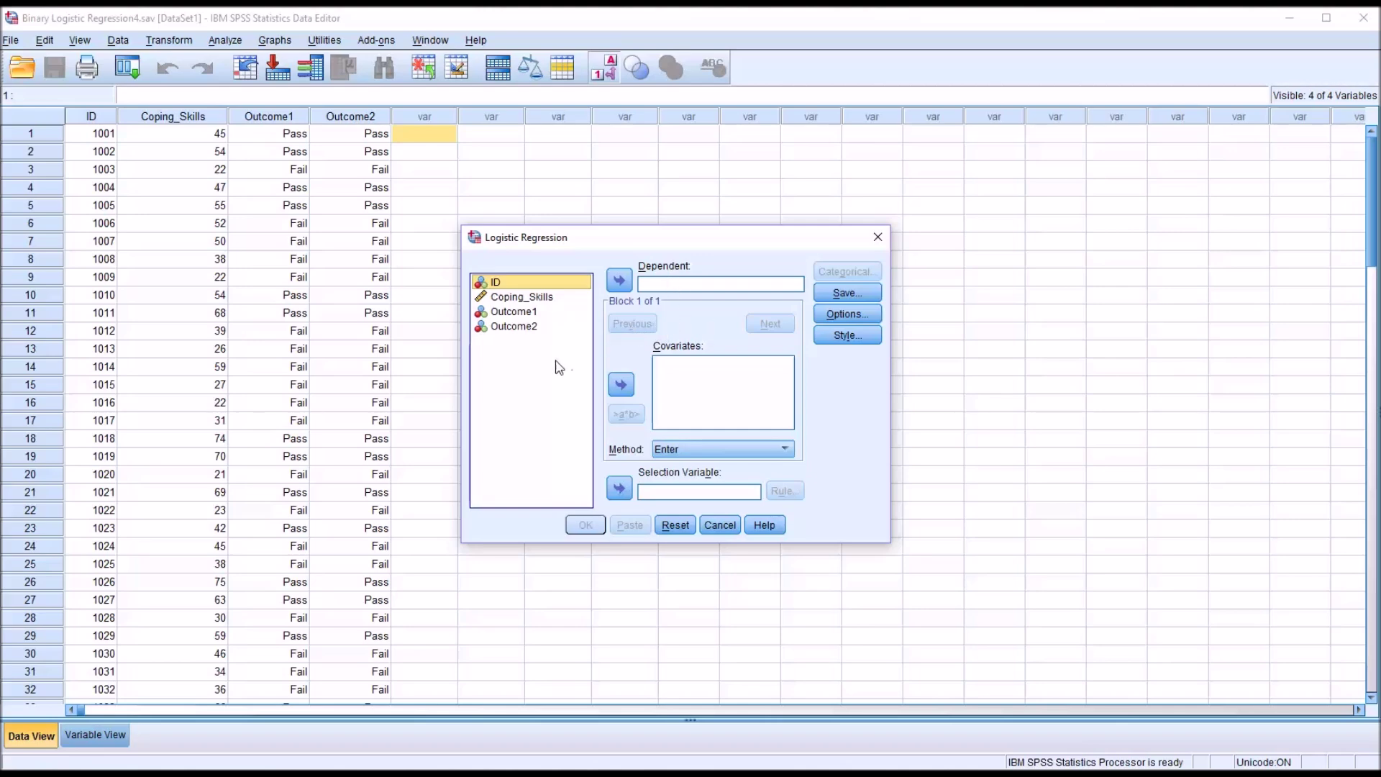
# Put Outcome1 in Dependent and Coping_Skills in Covariates, leaving no categorical covariates.
pyautogui.moveTo(501, 316); pyautogui.dragTo(654, 289)
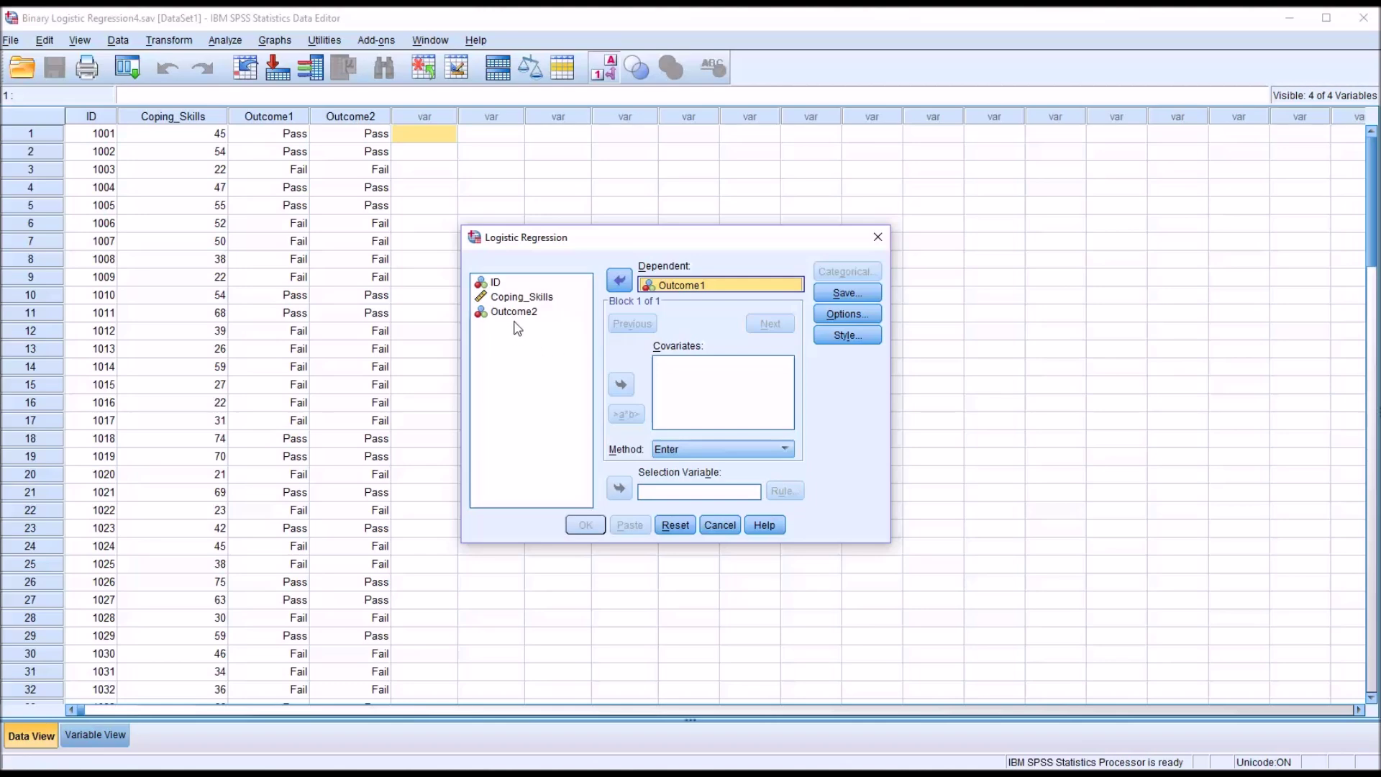
pyautogui.moveTo(525, 297); pyautogui.dragTo(699, 389)
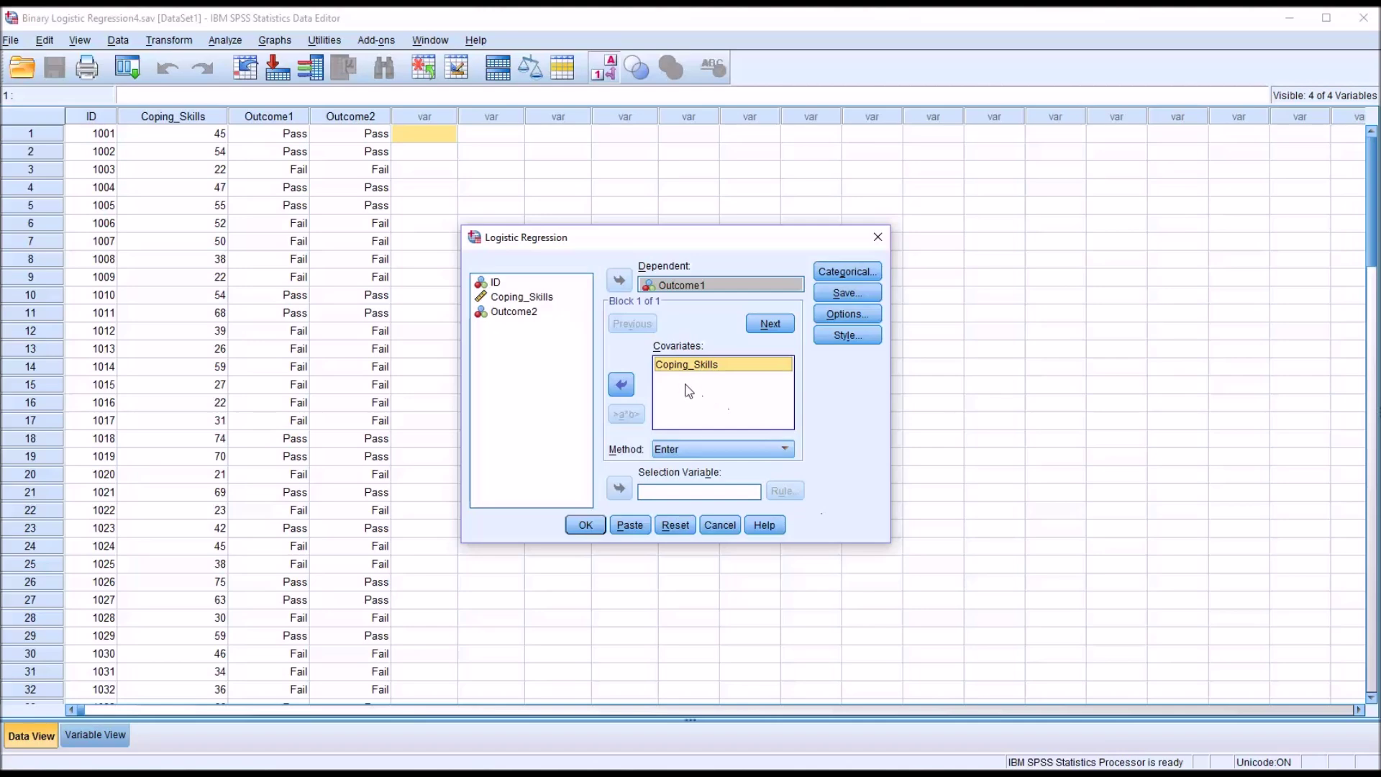
pyautogui.click(834, 274)
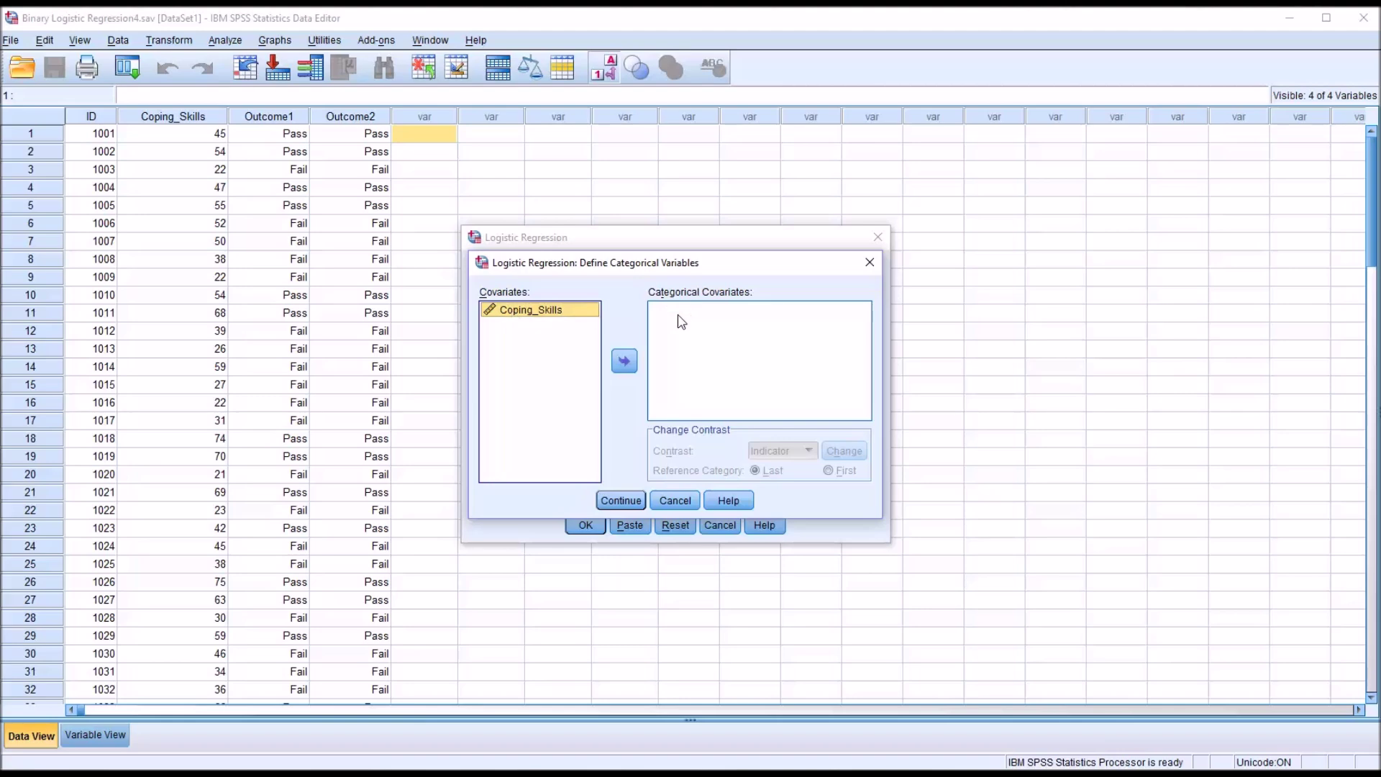
# Close Categorical and leave Save with Probabilities and Group membership unticked.
pyautogui.click(869, 265)
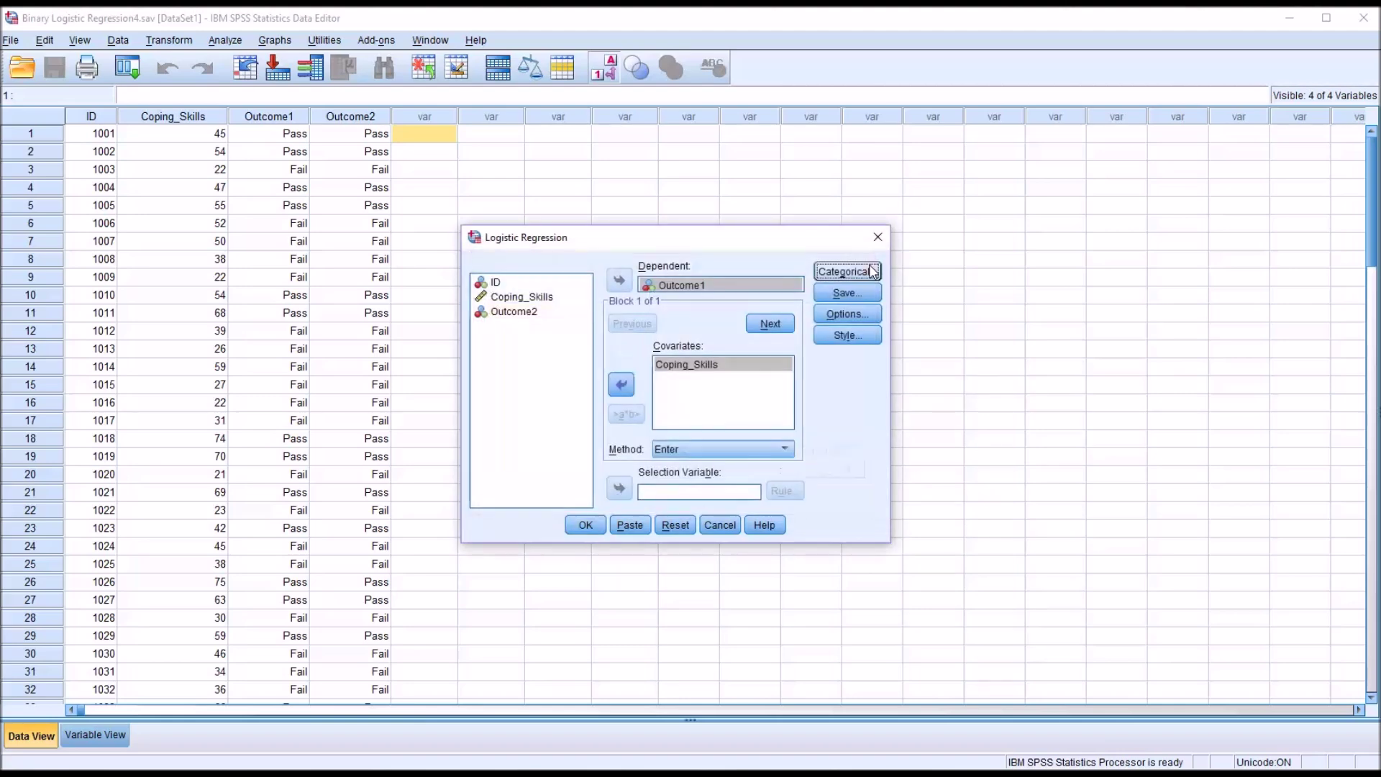
pyautogui.click(834, 297)
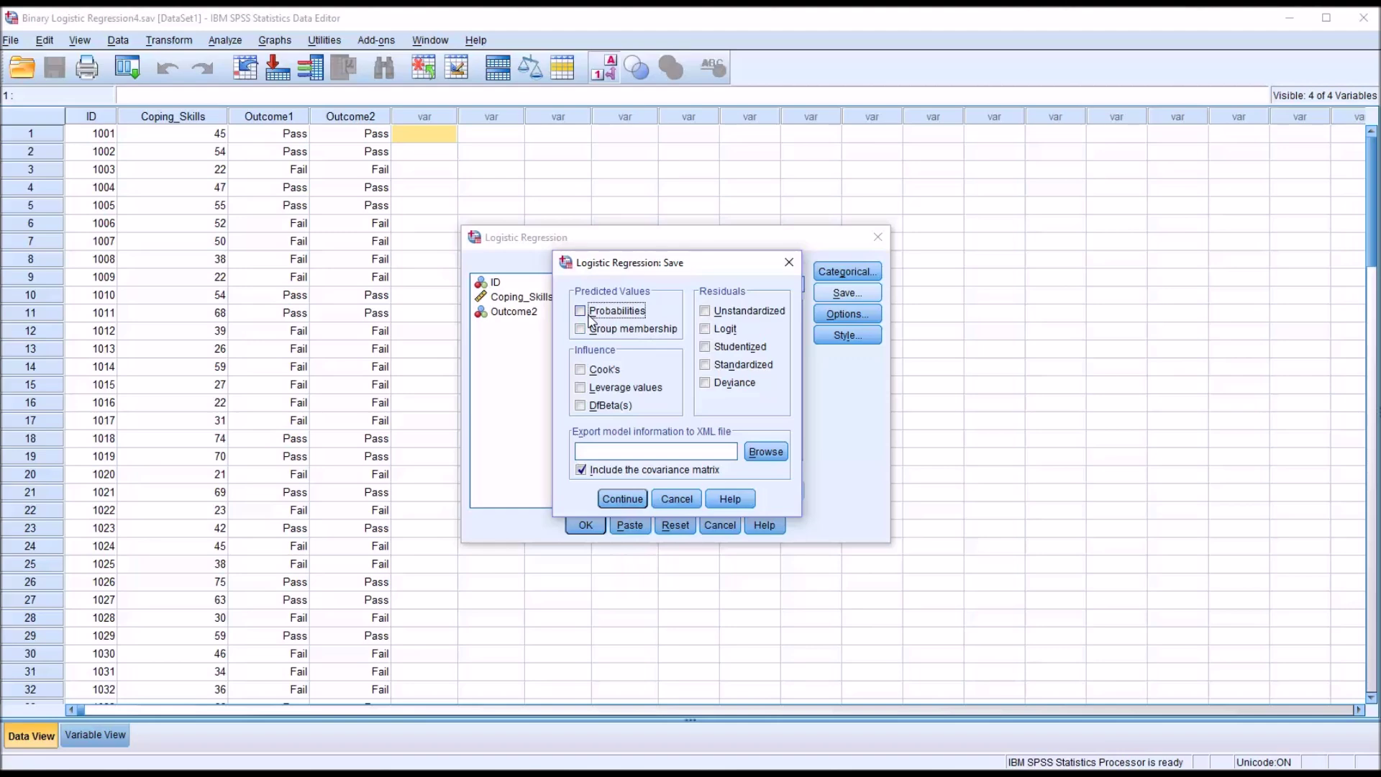
pyautogui.click(580, 311)
pyautogui.click(580, 328)
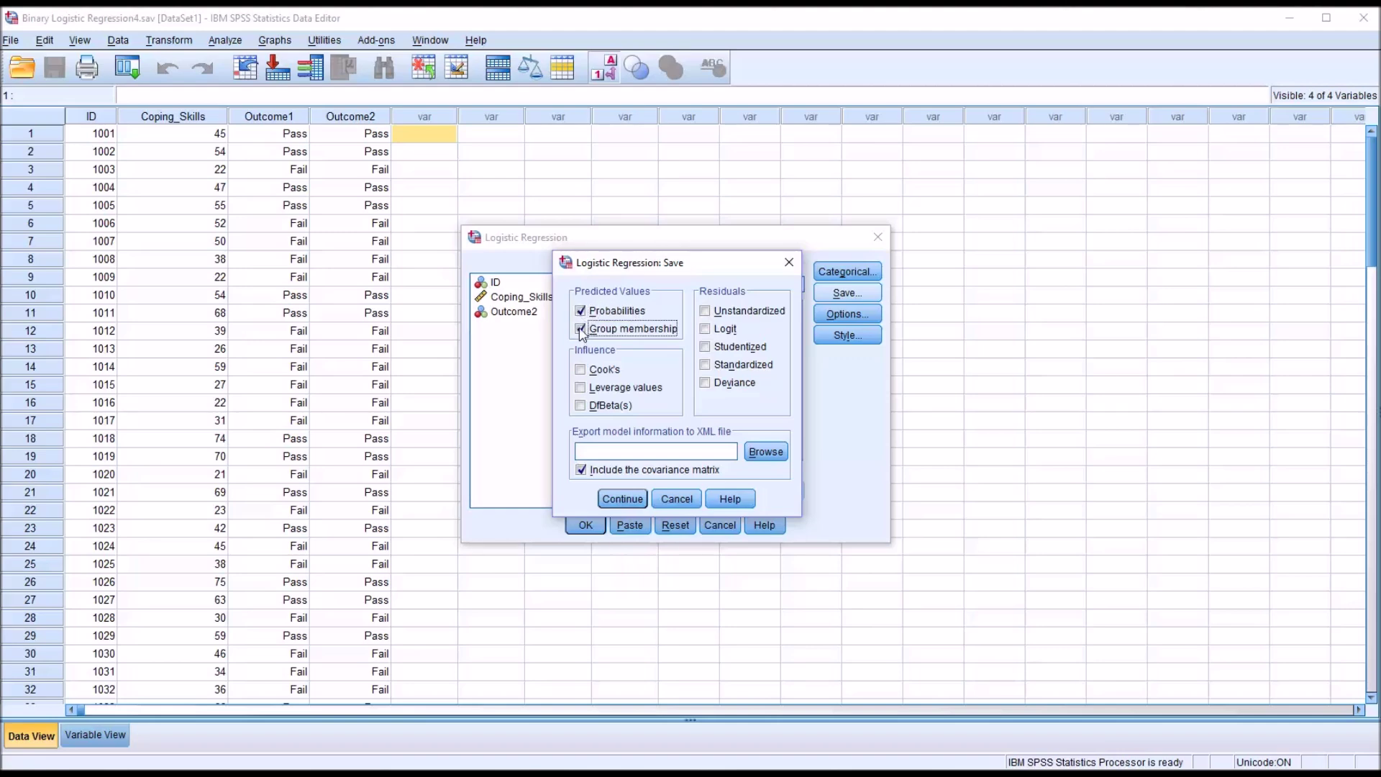
pyautogui.click(580, 310)
pyautogui.click(581, 329)
pyautogui.click(580, 313)
pyautogui.click(580, 312)
pyautogui.click(581, 312)
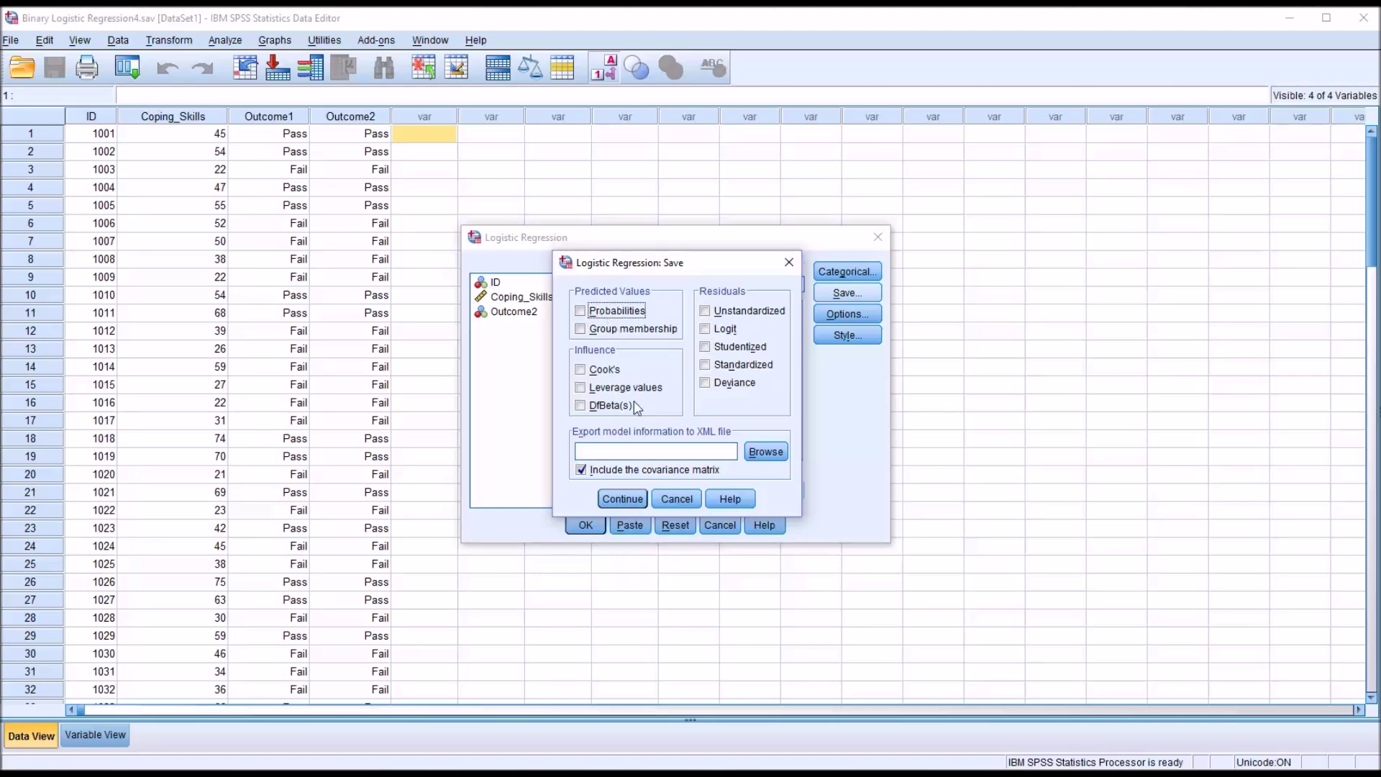
pyautogui.click(623, 499)
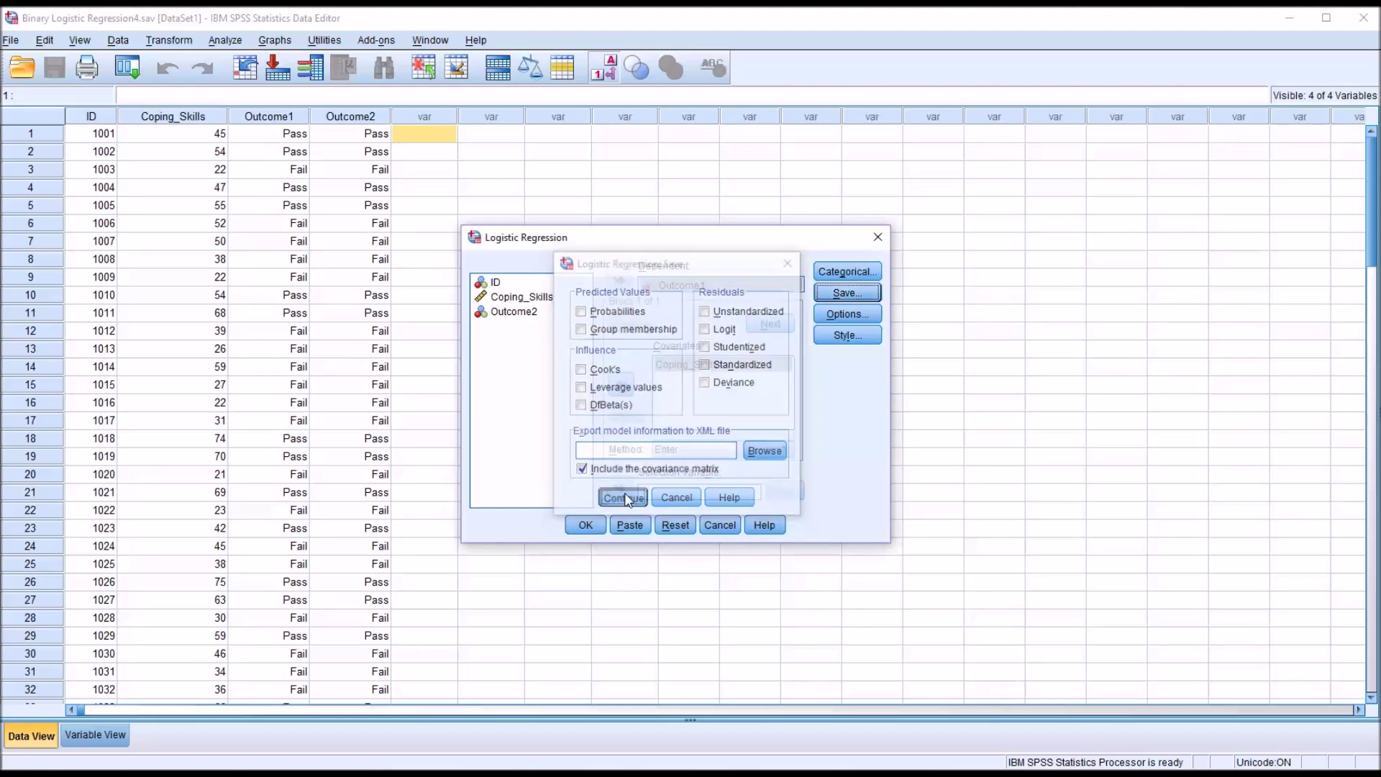
# Add the Hosmer-Lemeshow test and 95% CI for exp(B), then run the regression.
pyautogui.click(841, 314)
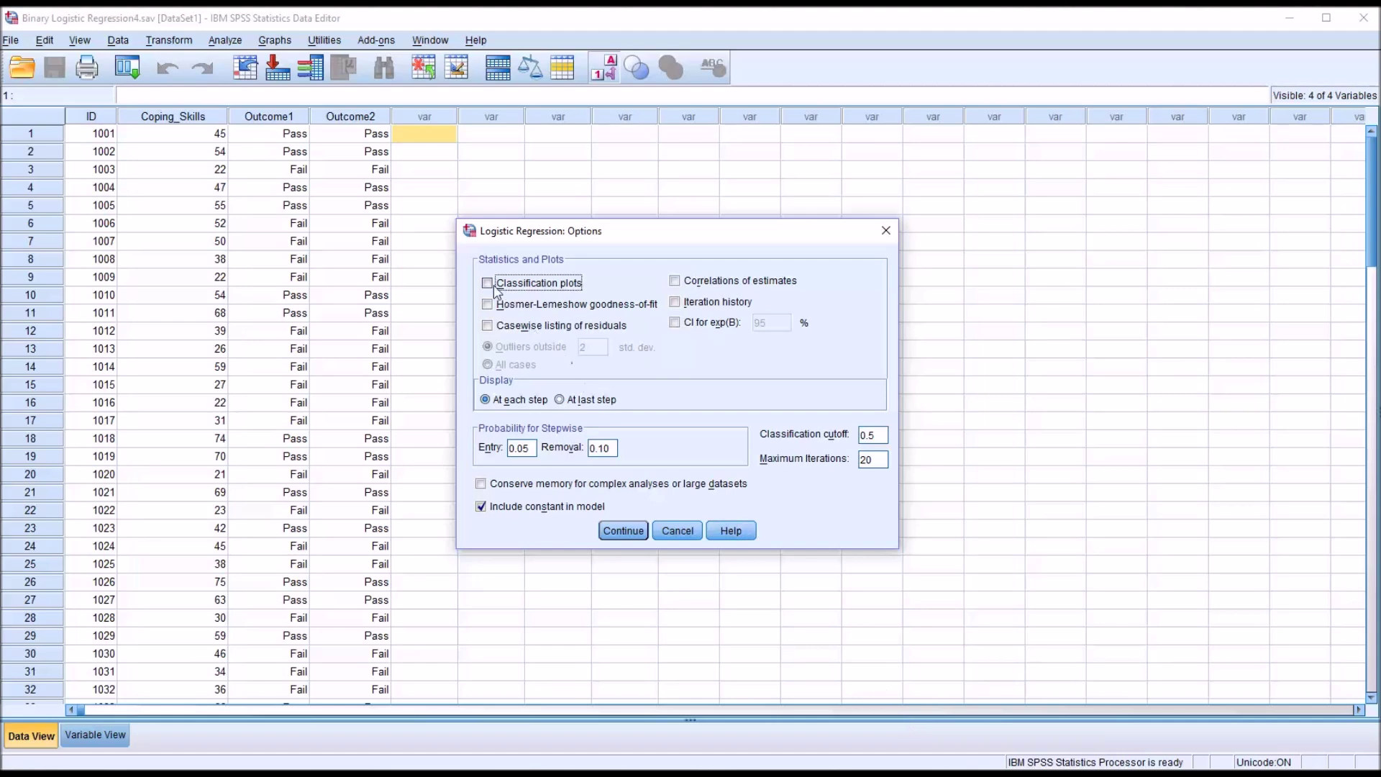
pyautogui.click(488, 305)
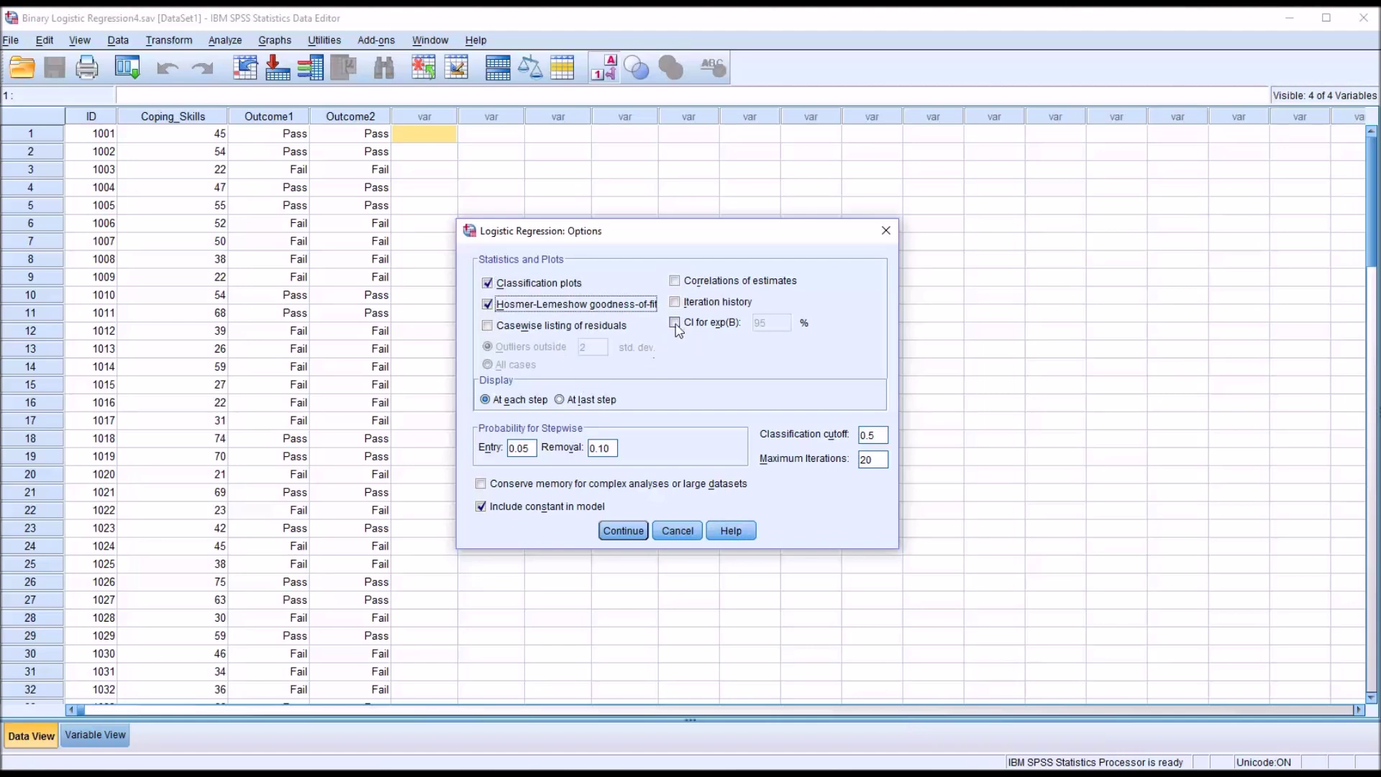
pyautogui.click(675, 323)
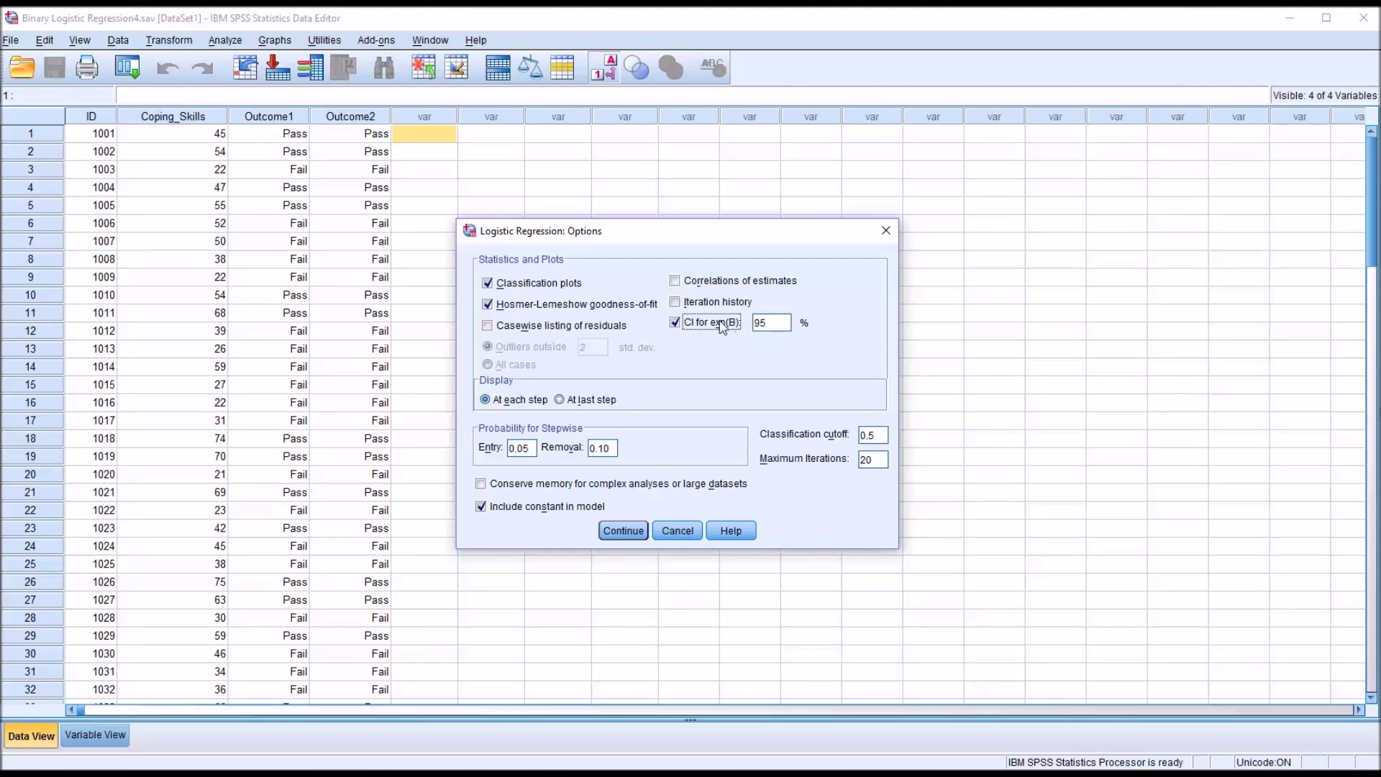
pyautogui.click(623, 530)
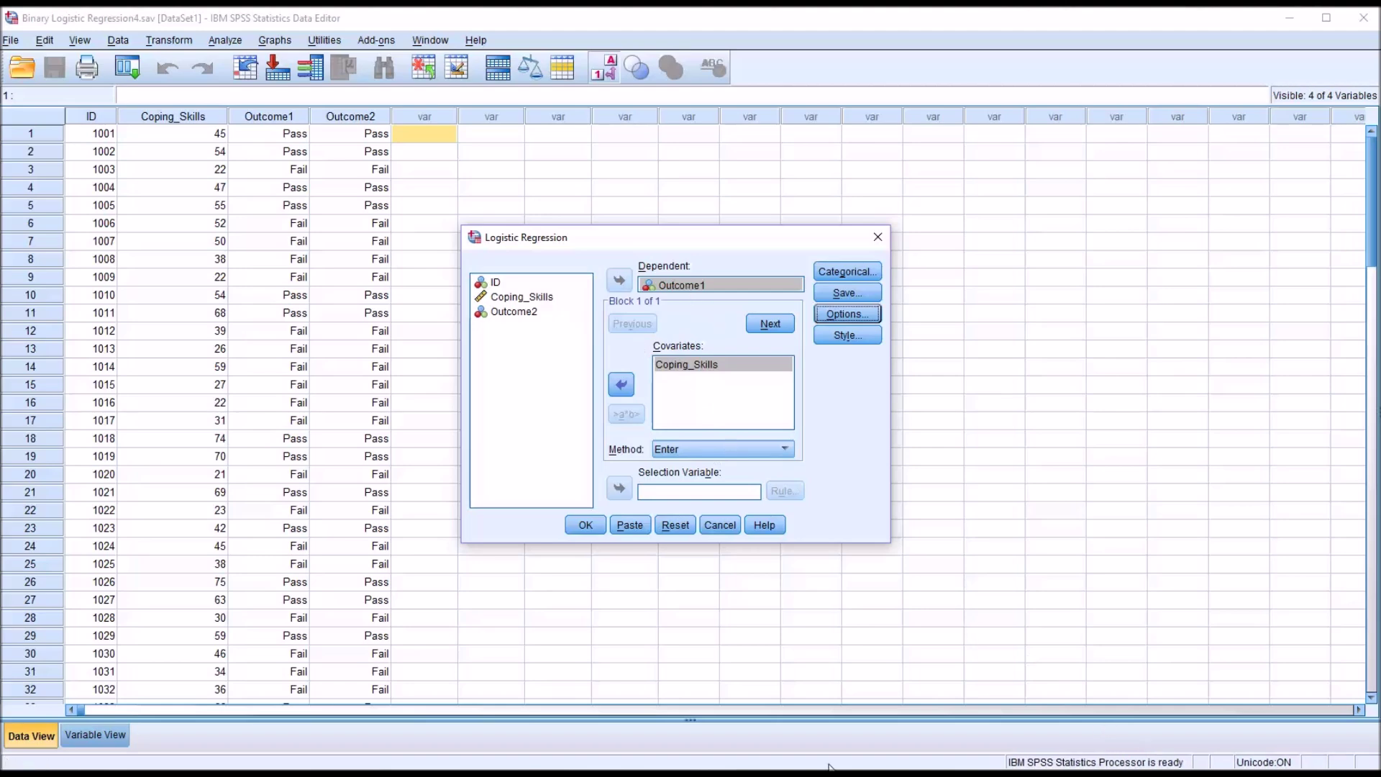
pyautogui.click(597, 530)
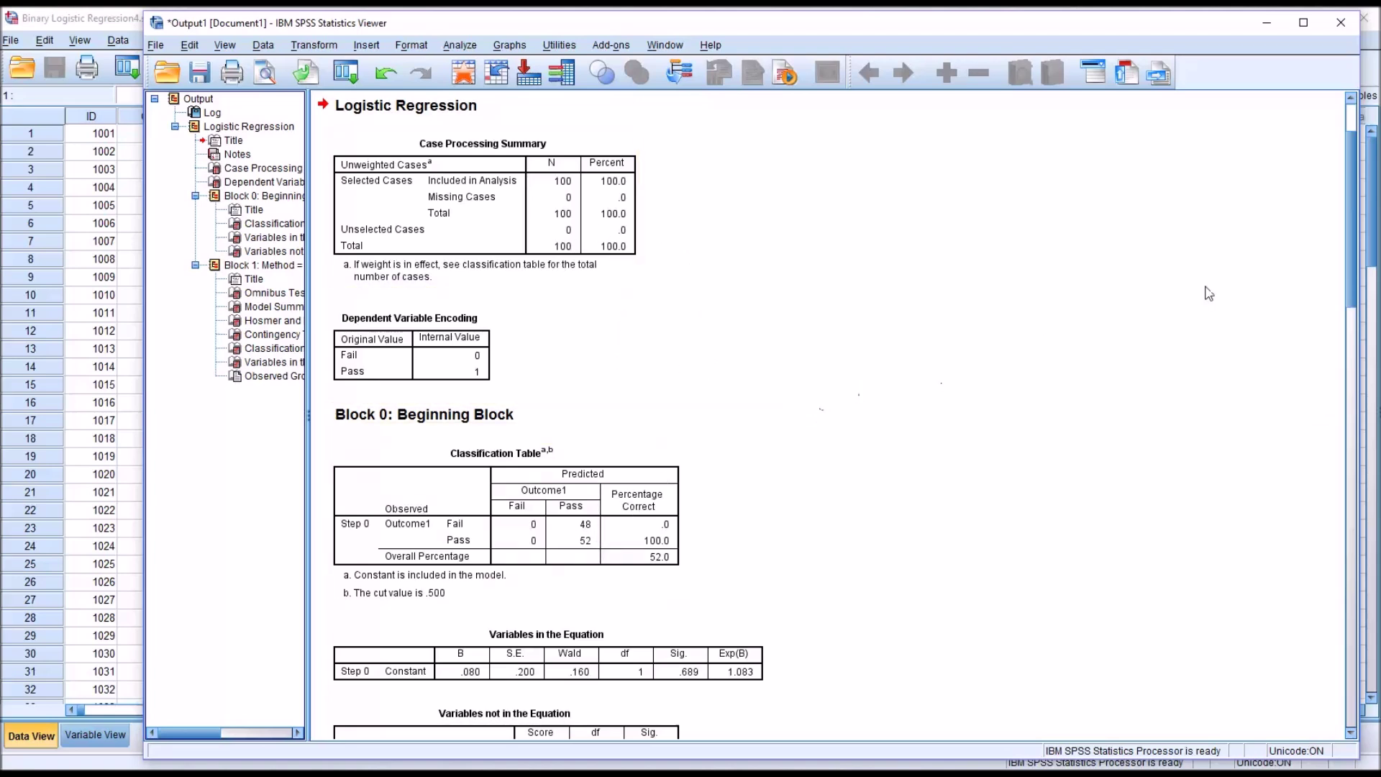
# Scroll the output down to the Outcome1 Observed Groups and Predicted Probabilities plot.
pyautogui.scroll(-3, 1342, 306)
pyautogui.scroll(-10, 1341, 306)
pyautogui.scroll(-14, 1315, 398)
pyautogui.scroll(-1, 1312, 531)
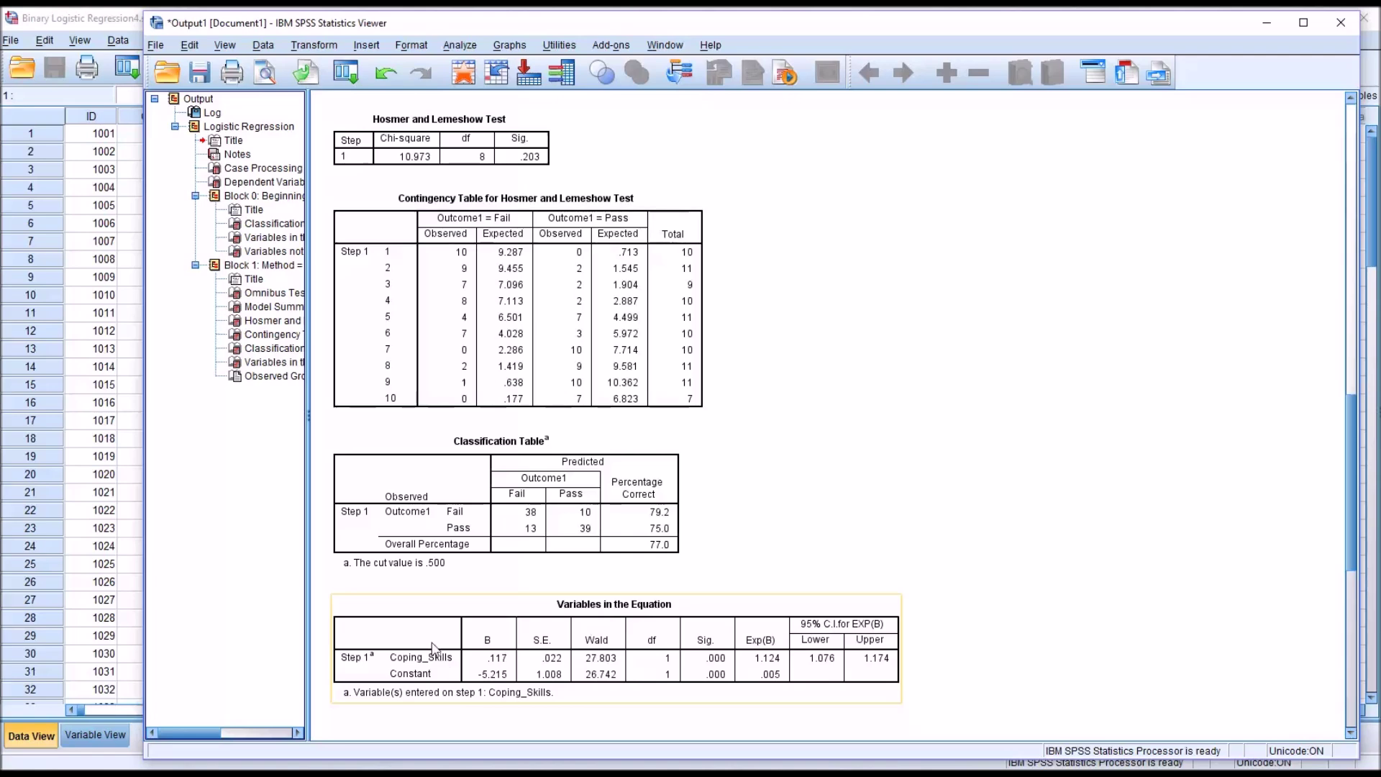
pyautogui.moveTo(1349, 545); pyautogui.dragTo(1307, 690)
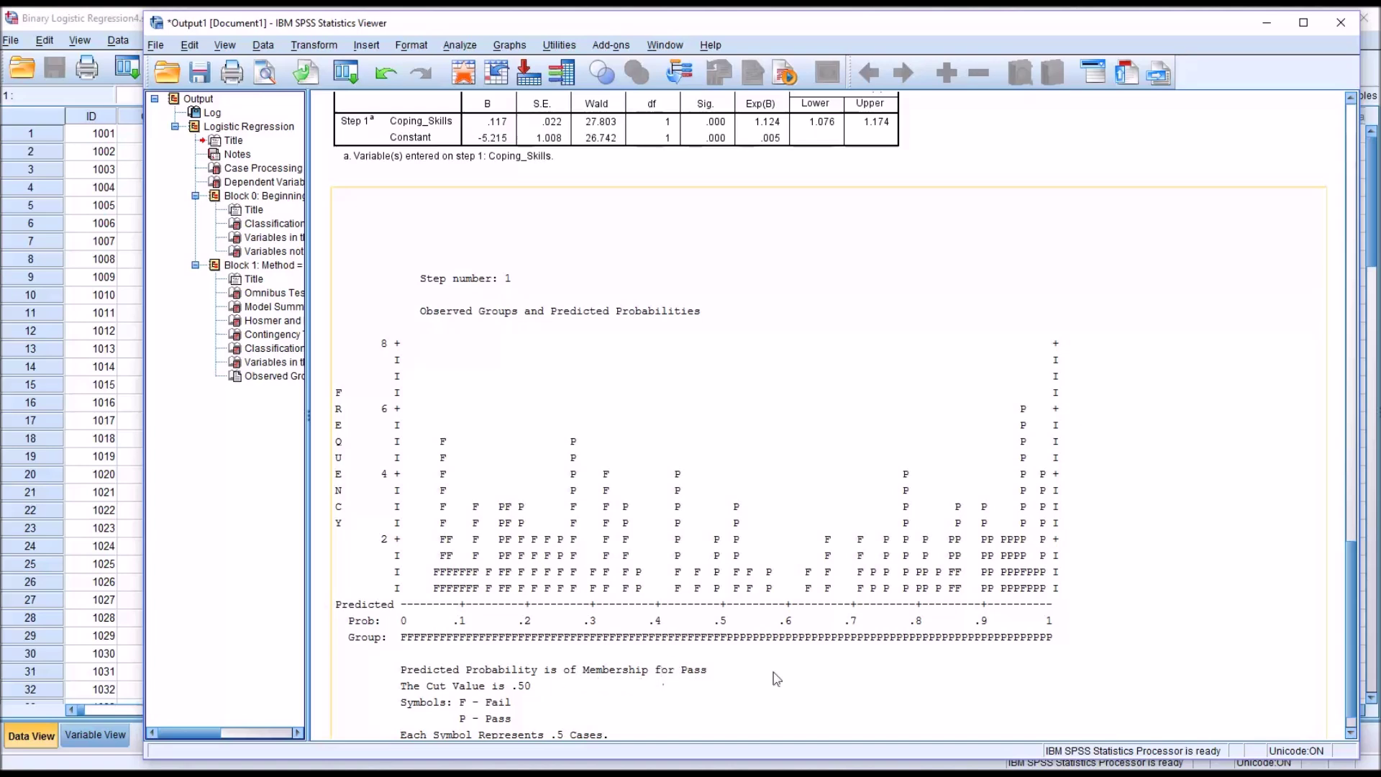
pyautogui.scroll(2, 1354, 674)
# Scroll back up and select the Outcome1 Variables in the Equation table (B .117, Wald 27.803).
pyautogui.moveTo(1355, 674); pyautogui.dragTo(1343, 562)
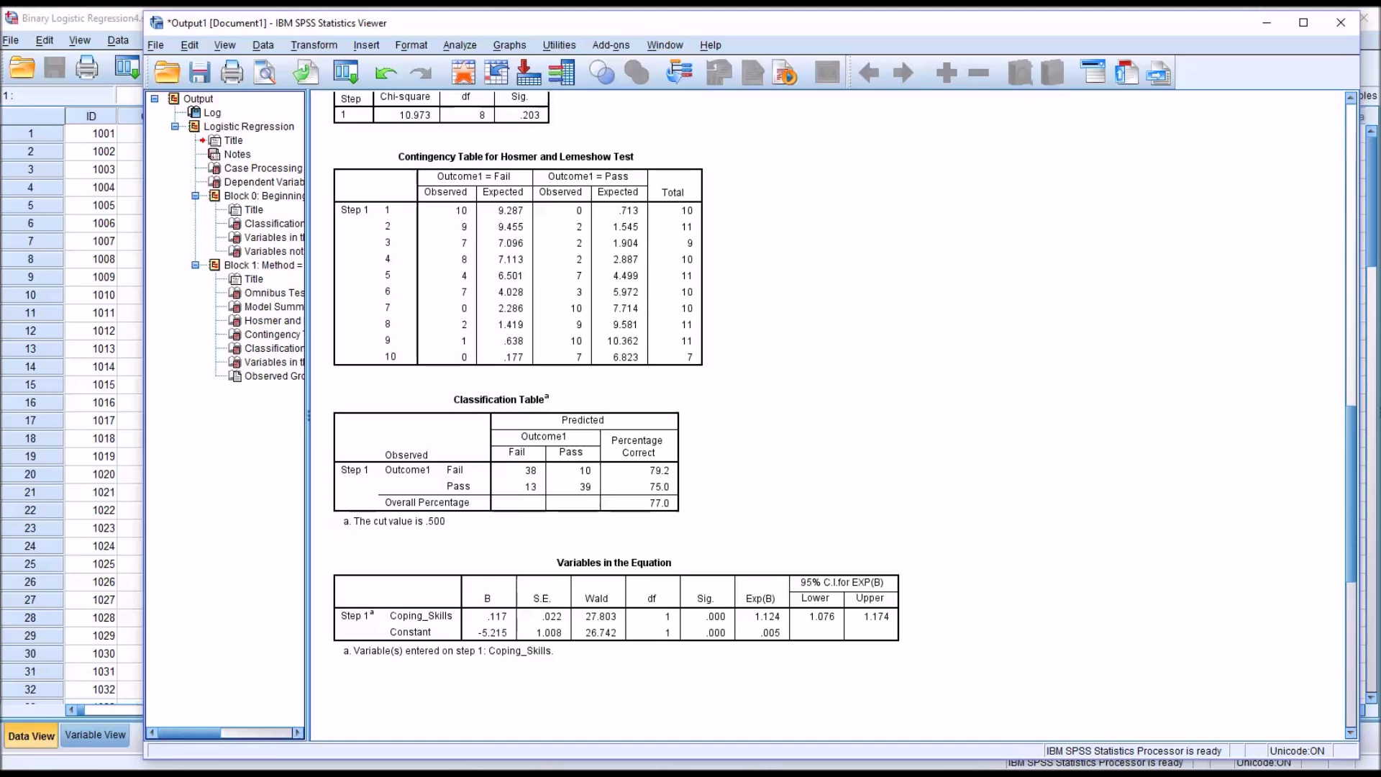
pyautogui.click(791, 654)
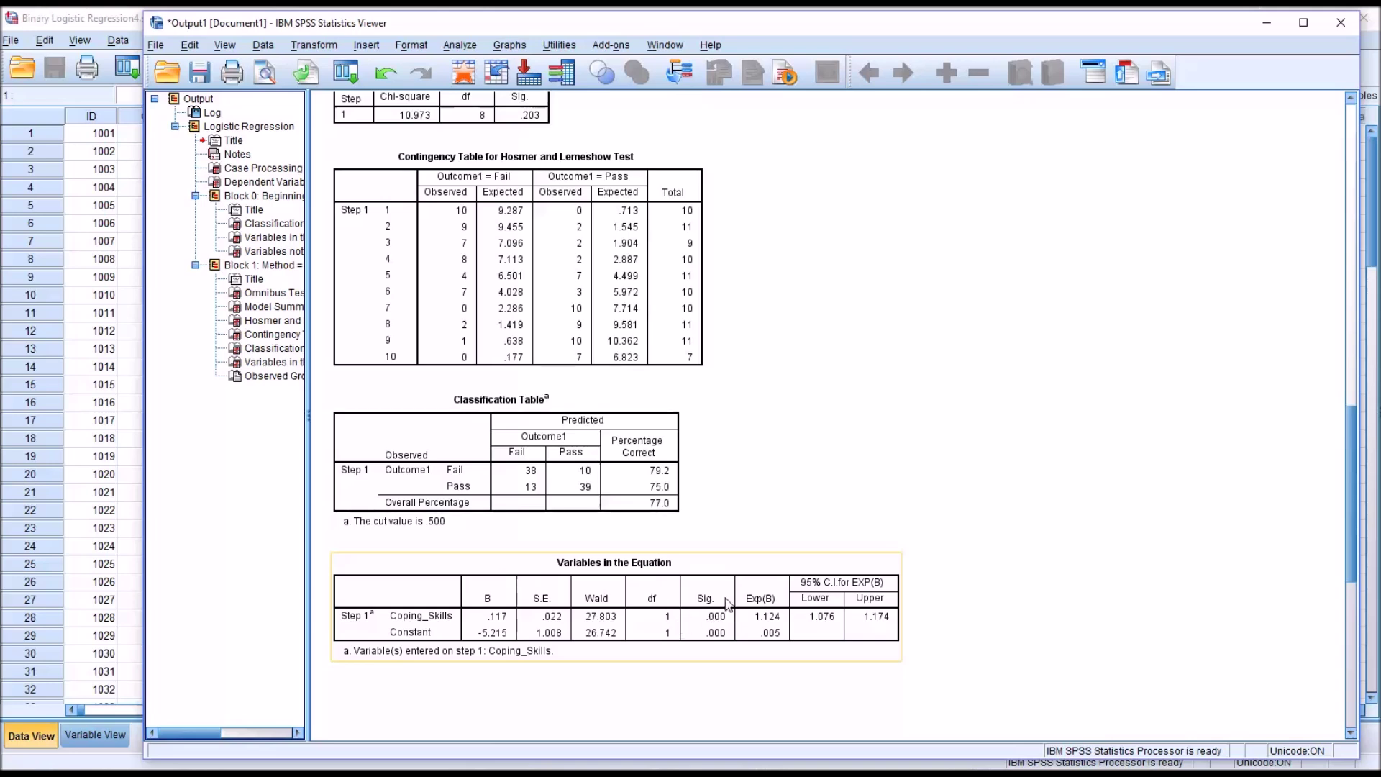
# Move between the Variables in the Equation table and the predicted probabilities plot with cut value .50.
pyautogui.click(1042, 731)
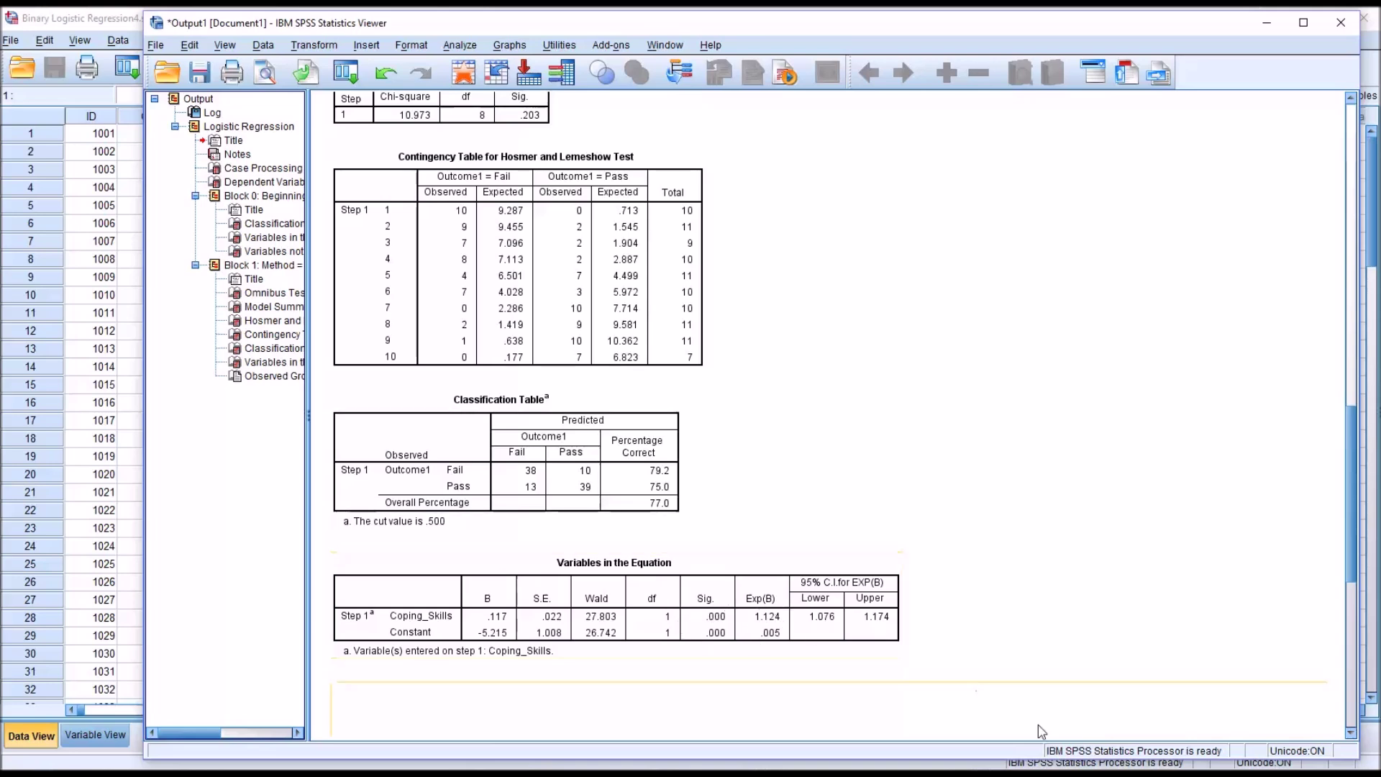
pyautogui.moveTo(1352, 529); pyautogui.dragTo(1353, 660)
pyautogui.click(992, 683)
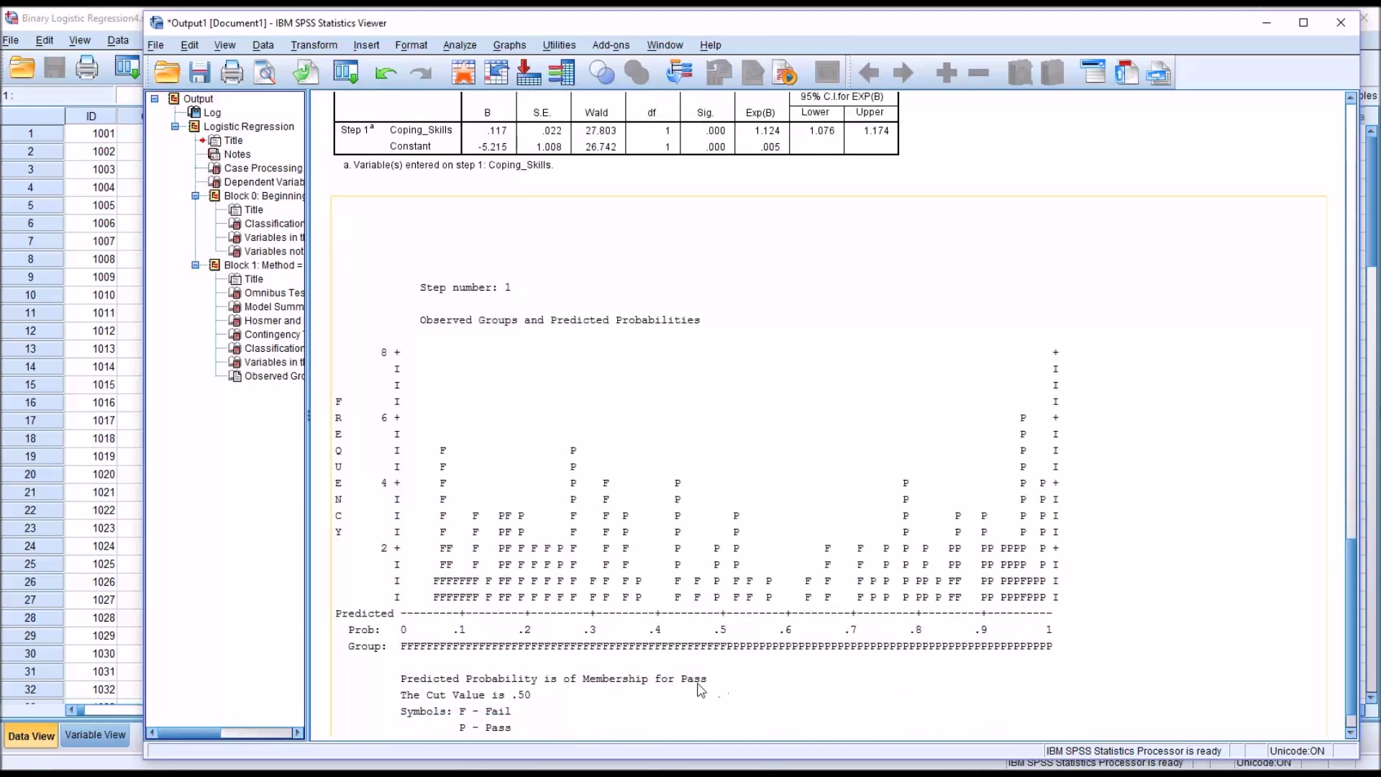
pyautogui.click(1344, 623)
pyautogui.moveTo(1349, 628); pyautogui.dragTo(1344, 513)
pyautogui.click(777, 602)
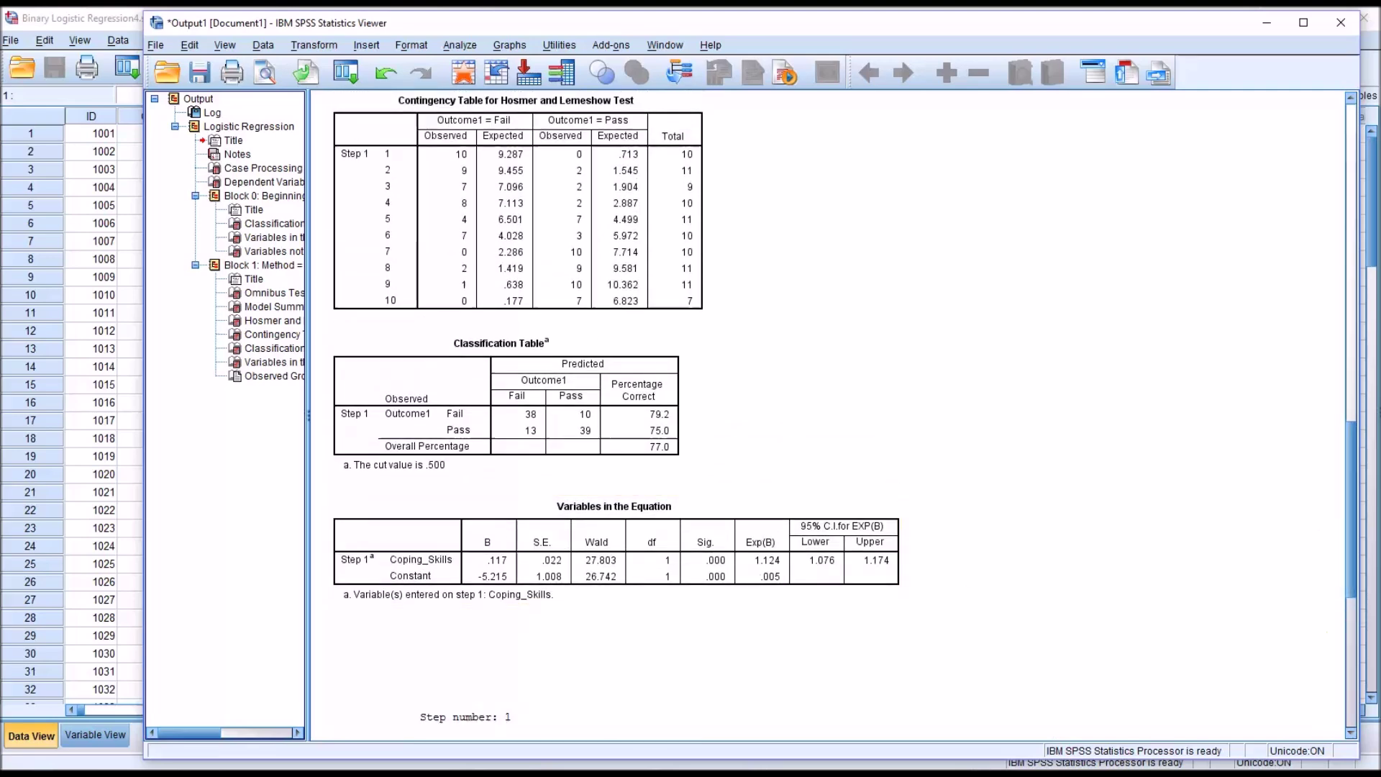
pyautogui.click(795, 583)
pyautogui.moveTo(1348, 563); pyautogui.dragTo(1348, 670)
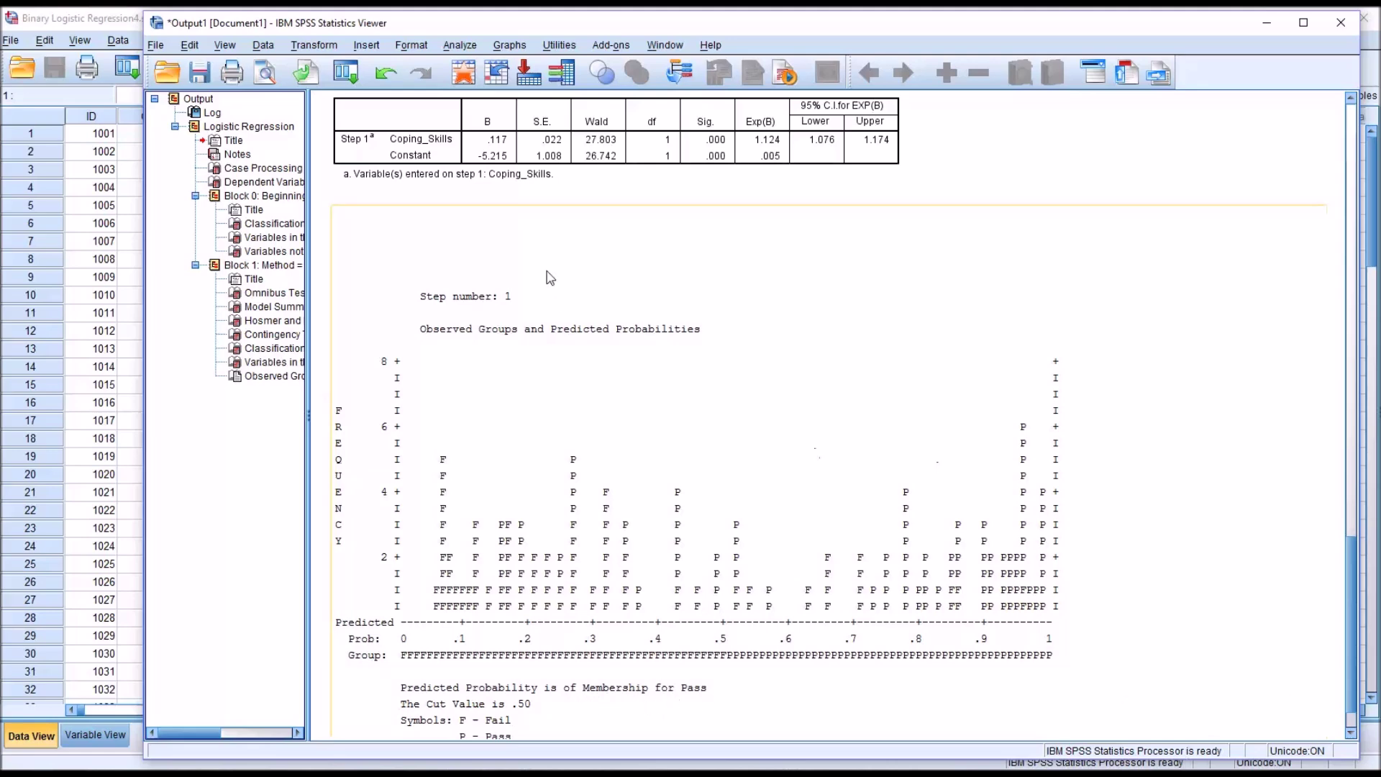
# Reopen Binary Logistic, replace Outcome1 with Outcome2 as dependent, keep Coping_Skills, and run.
pyautogui.click(458, 46)
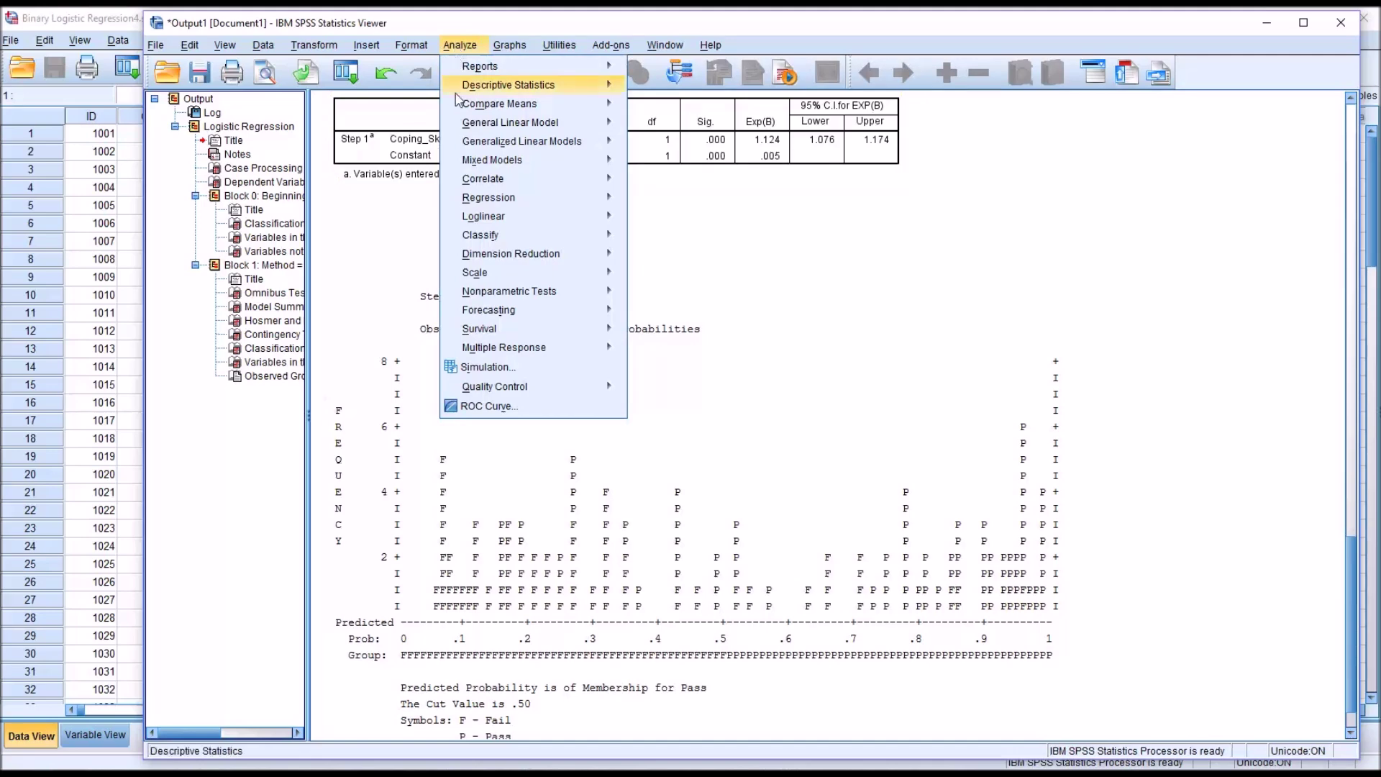
pyautogui.moveTo(500, 197)
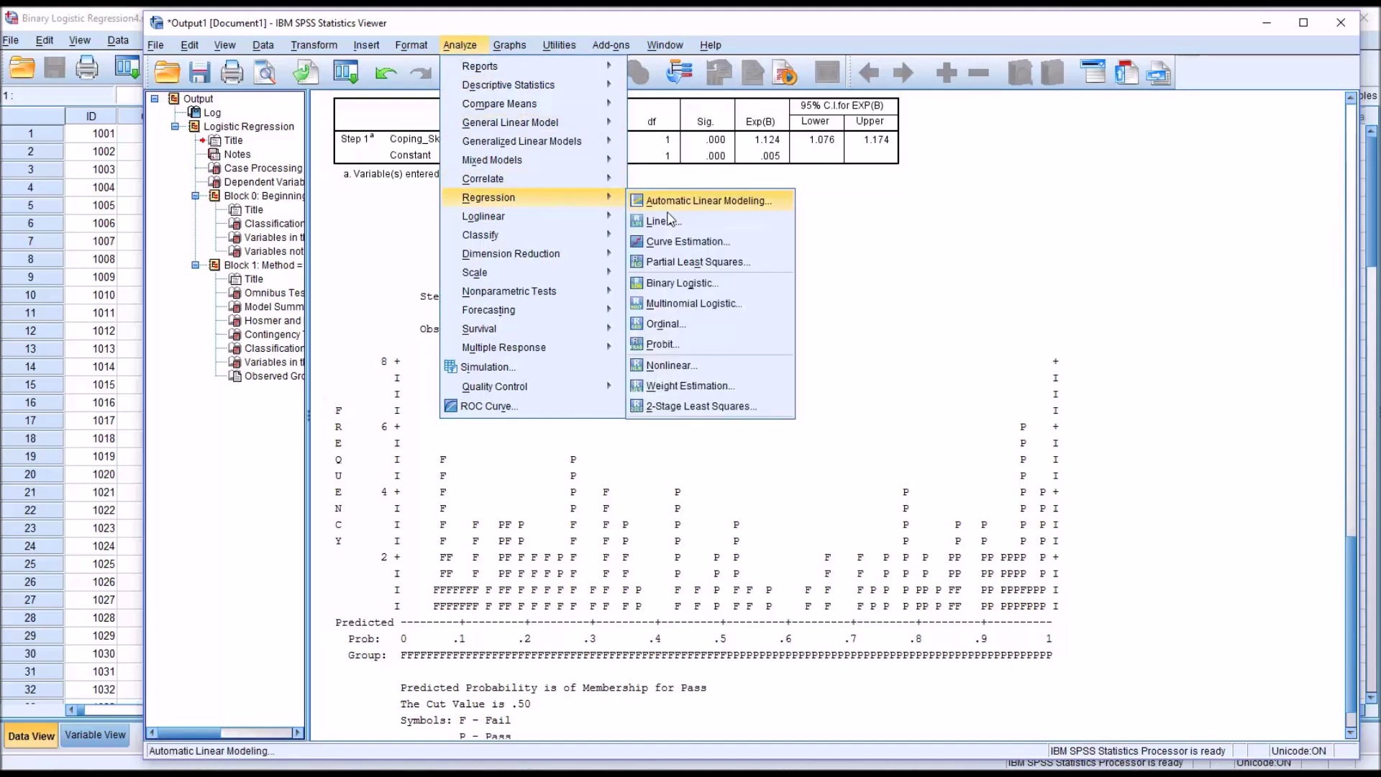
pyautogui.click(679, 283)
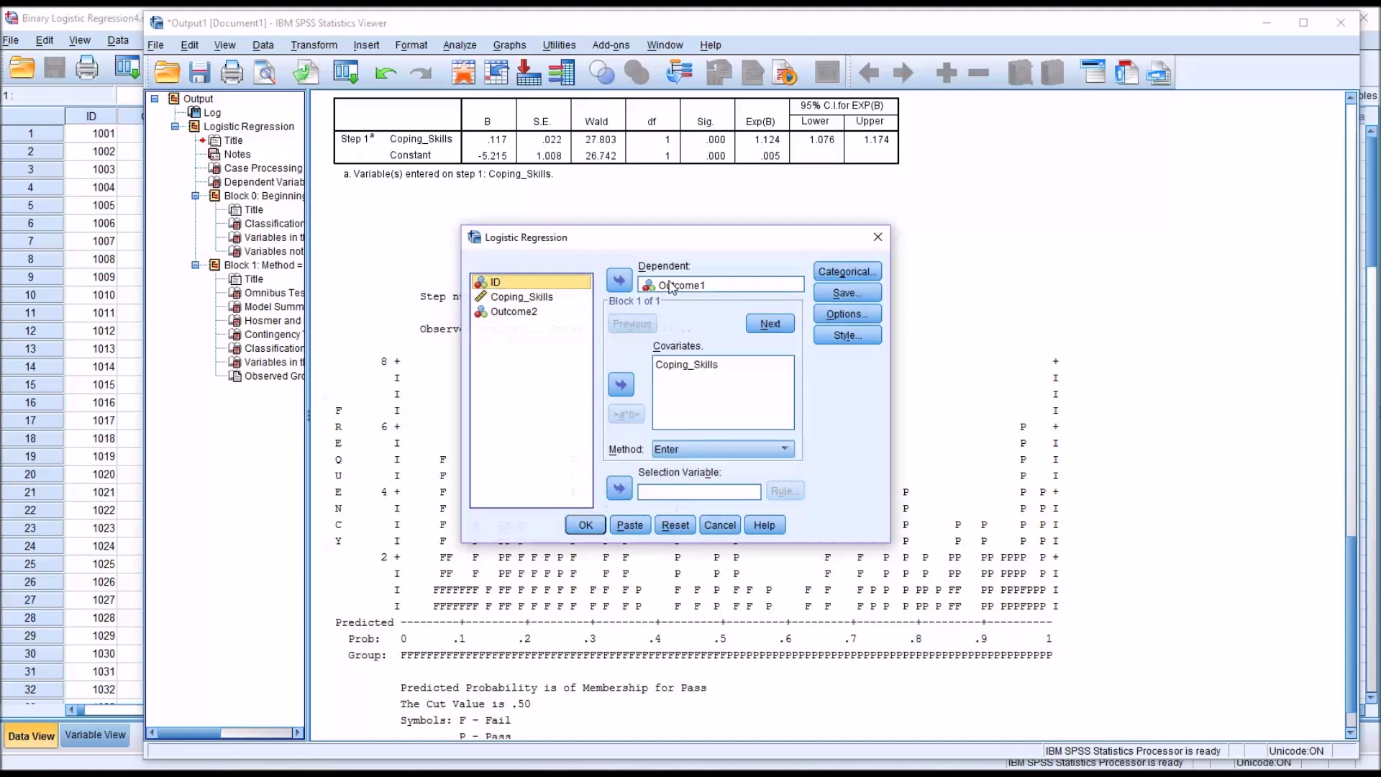
pyautogui.moveTo(669, 285)
pyautogui.mouseDown()
pyautogui.moveTo(585, 343)
pyautogui.moveTo(529, 343)
pyautogui.moveTo(691, 291)
pyautogui.moveTo(658, 288)
pyautogui.mouseUp()
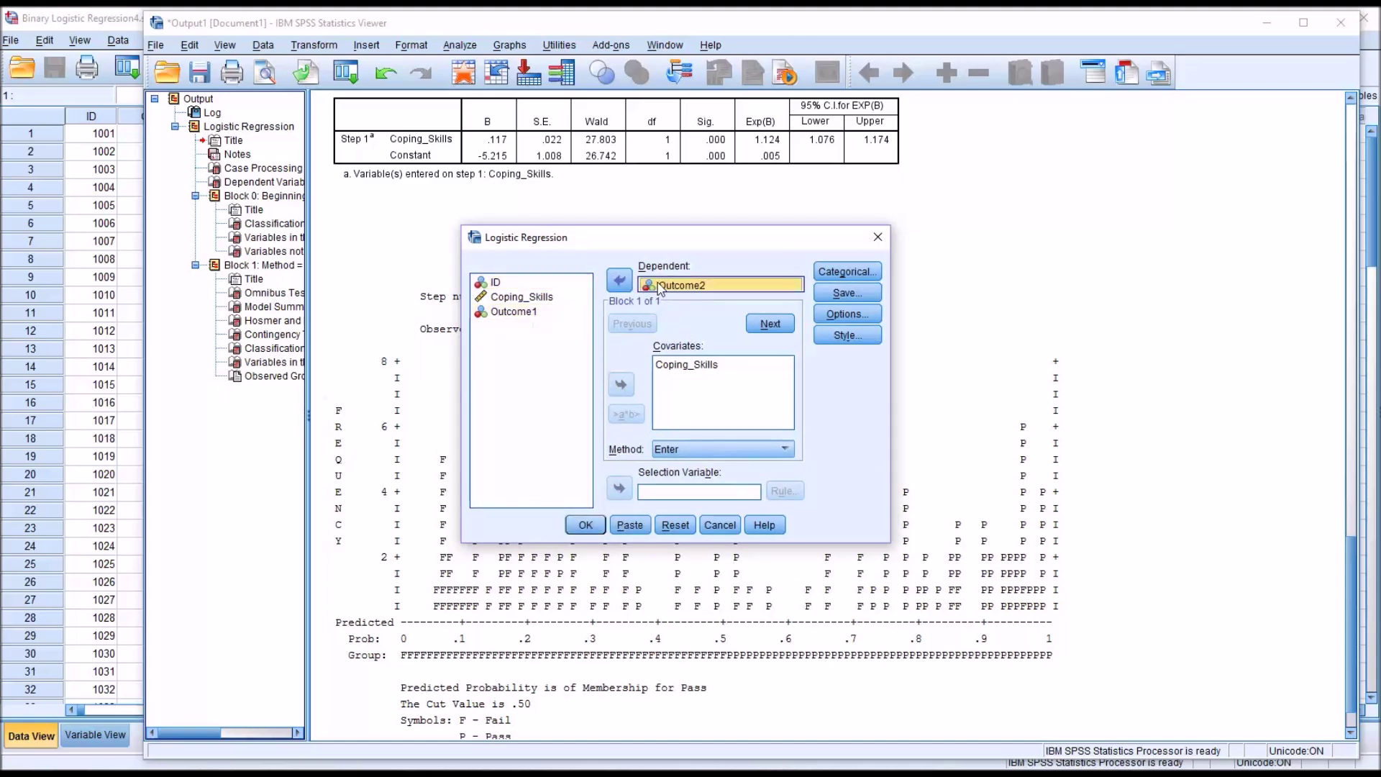
pyautogui.click(585, 526)
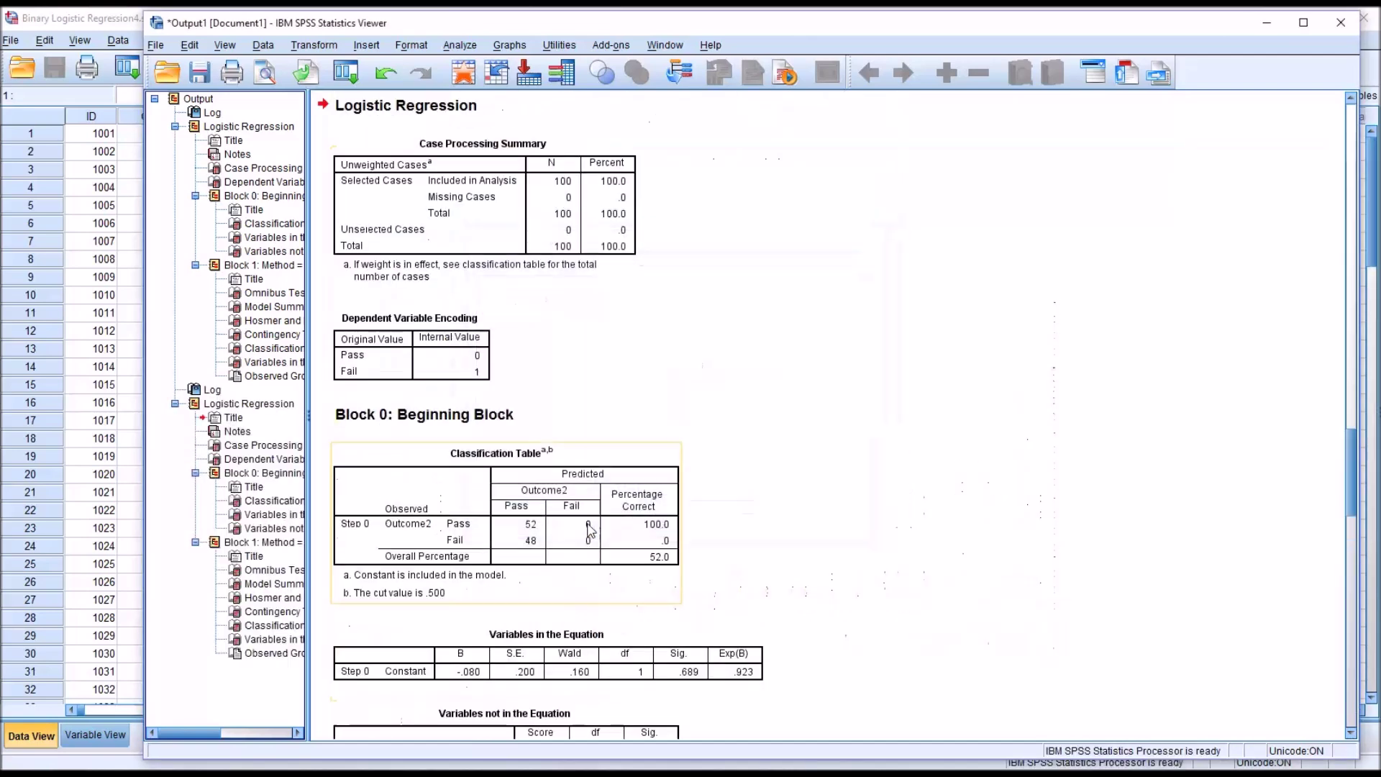
# Scroll to the Outcome2 Block 1 tables showing B -.117 and Exp(B) .890.
pyautogui.moveTo(1347, 462); pyautogui.dragTo(1352, 601)
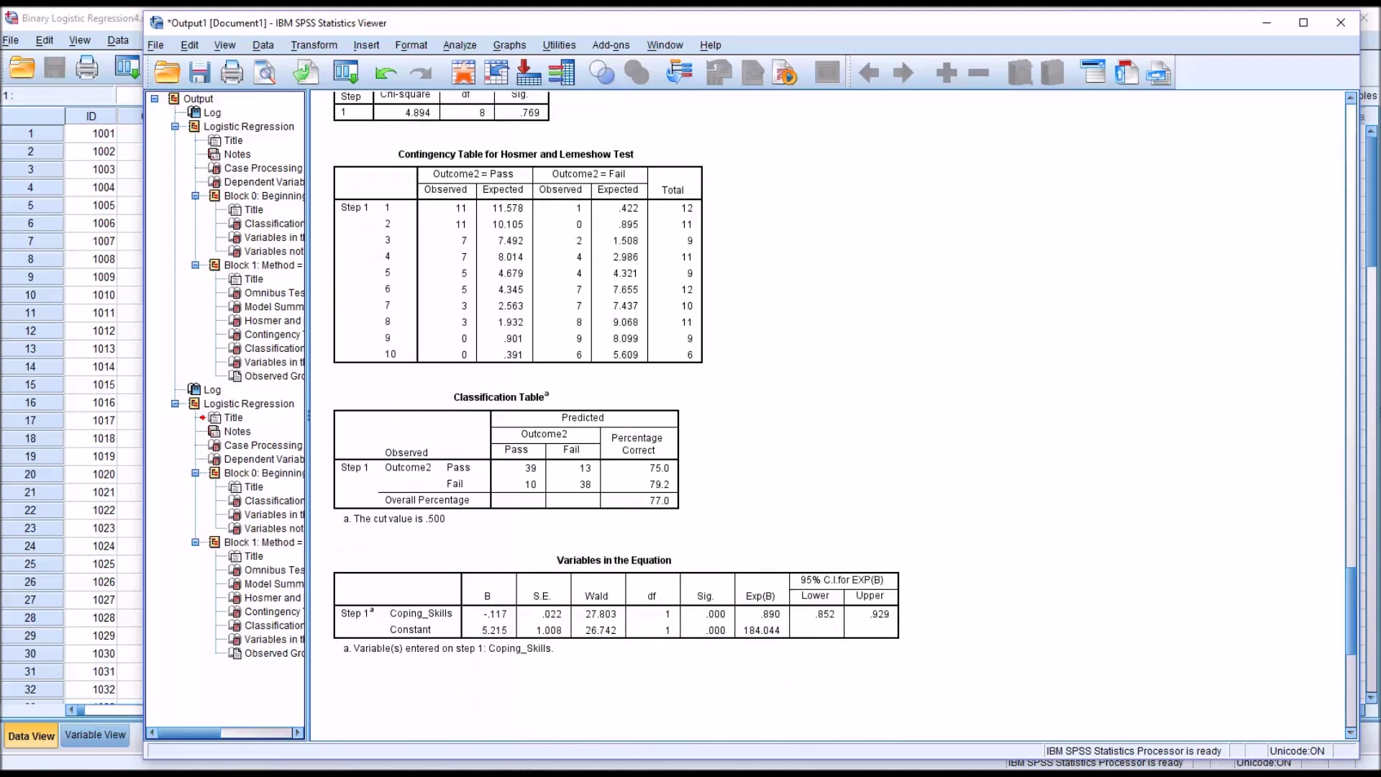
pyautogui.moveTo(1353, 617); pyautogui.dragTo(1352, 686)
pyautogui.click(755, 686)
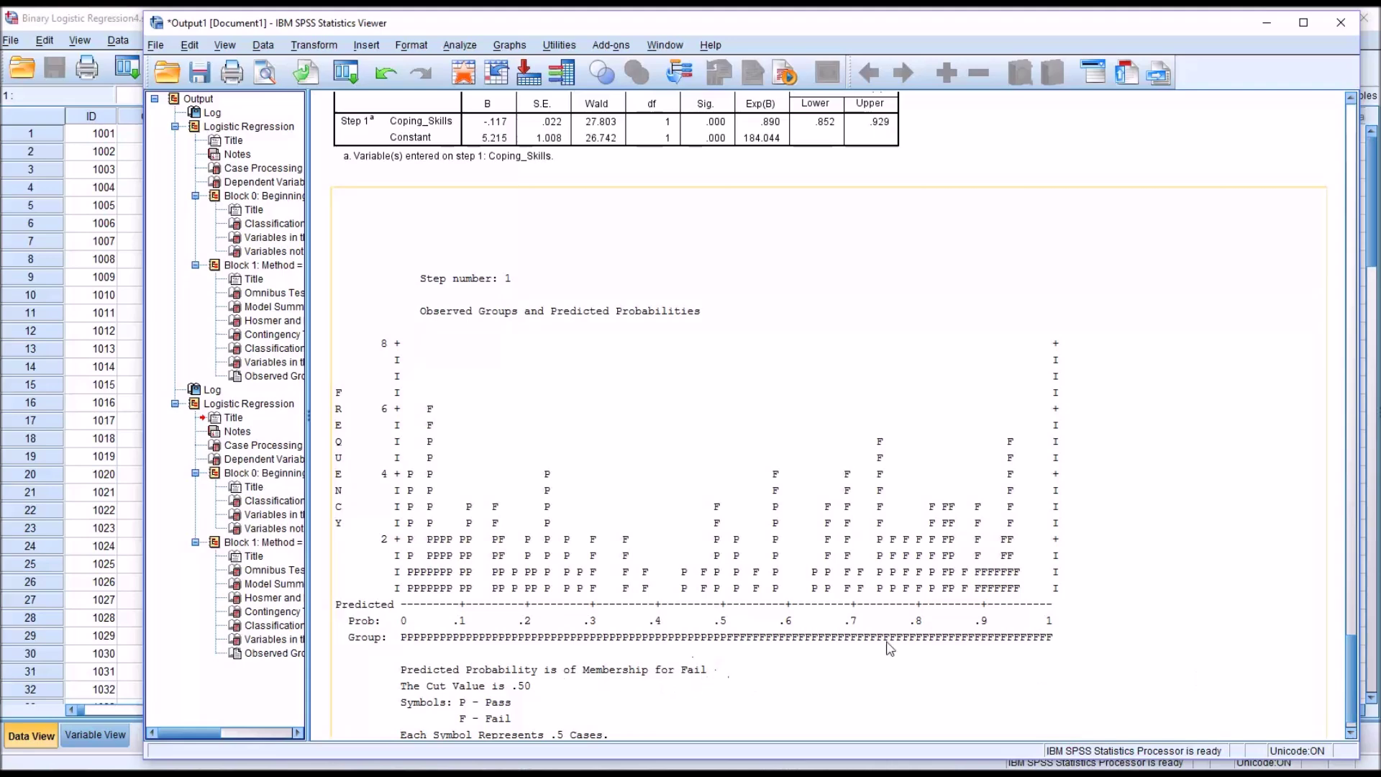
pyautogui.moveTo(1353, 656); pyautogui.dragTo(1331, 589)
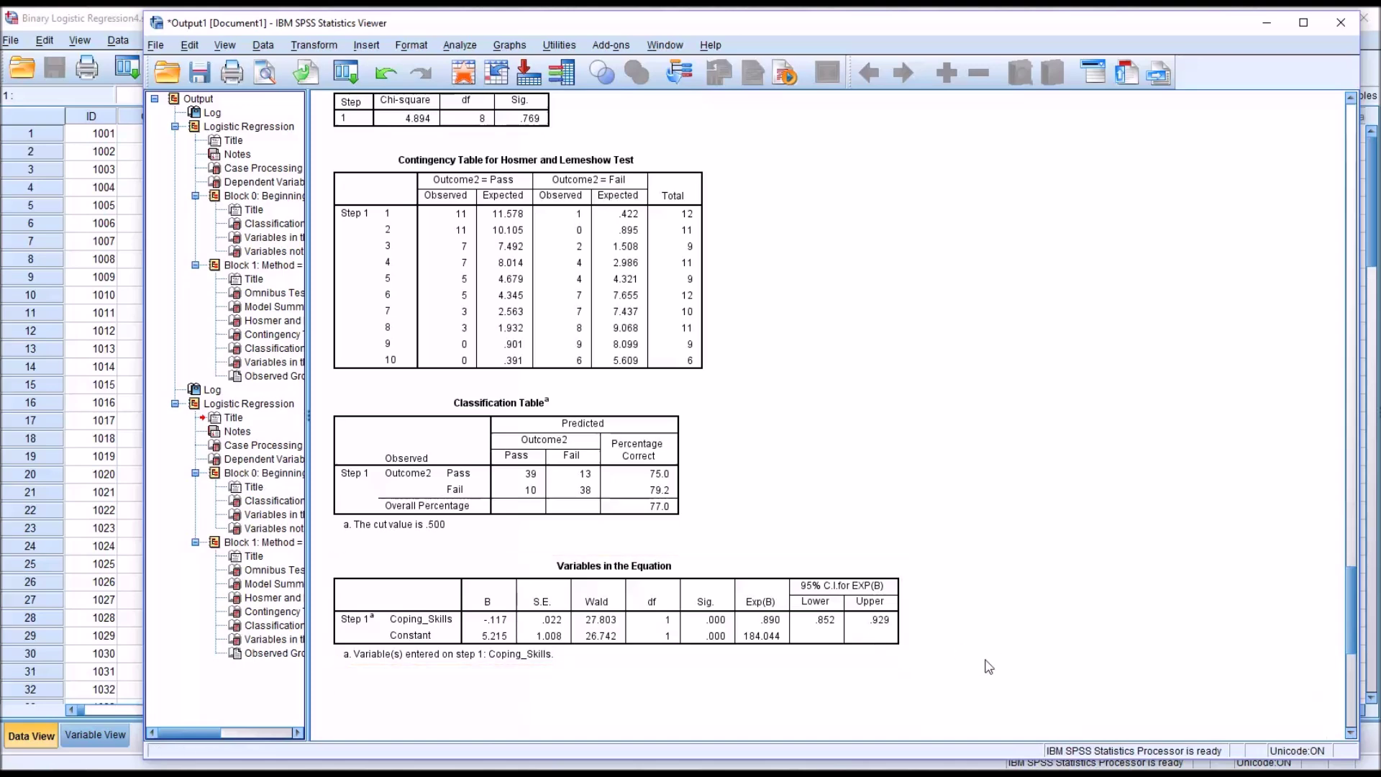
# Deselect the Outcome2 Variables in the Equation table, keeping the results in view.
pyautogui.doubleClick(427, 606)
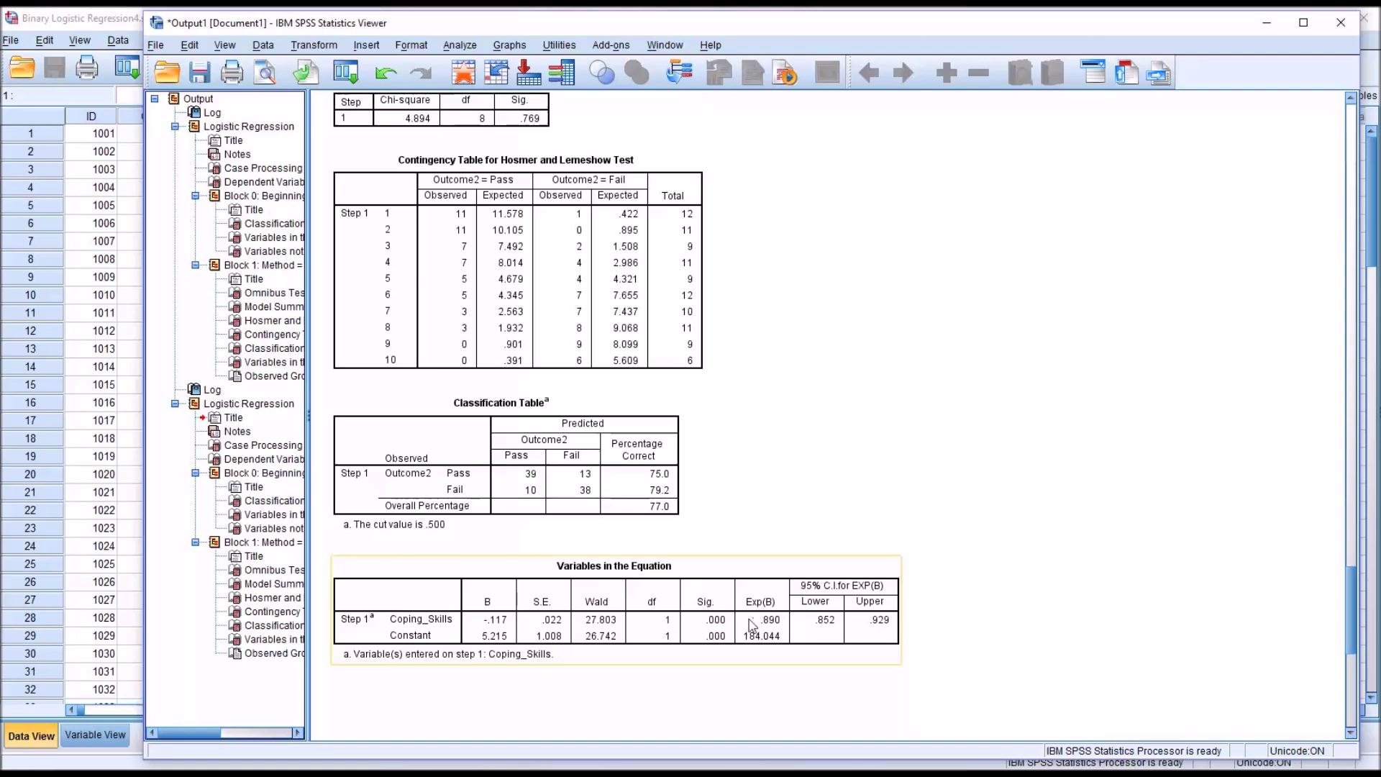
pyautogui.doubleClick(669, 627)
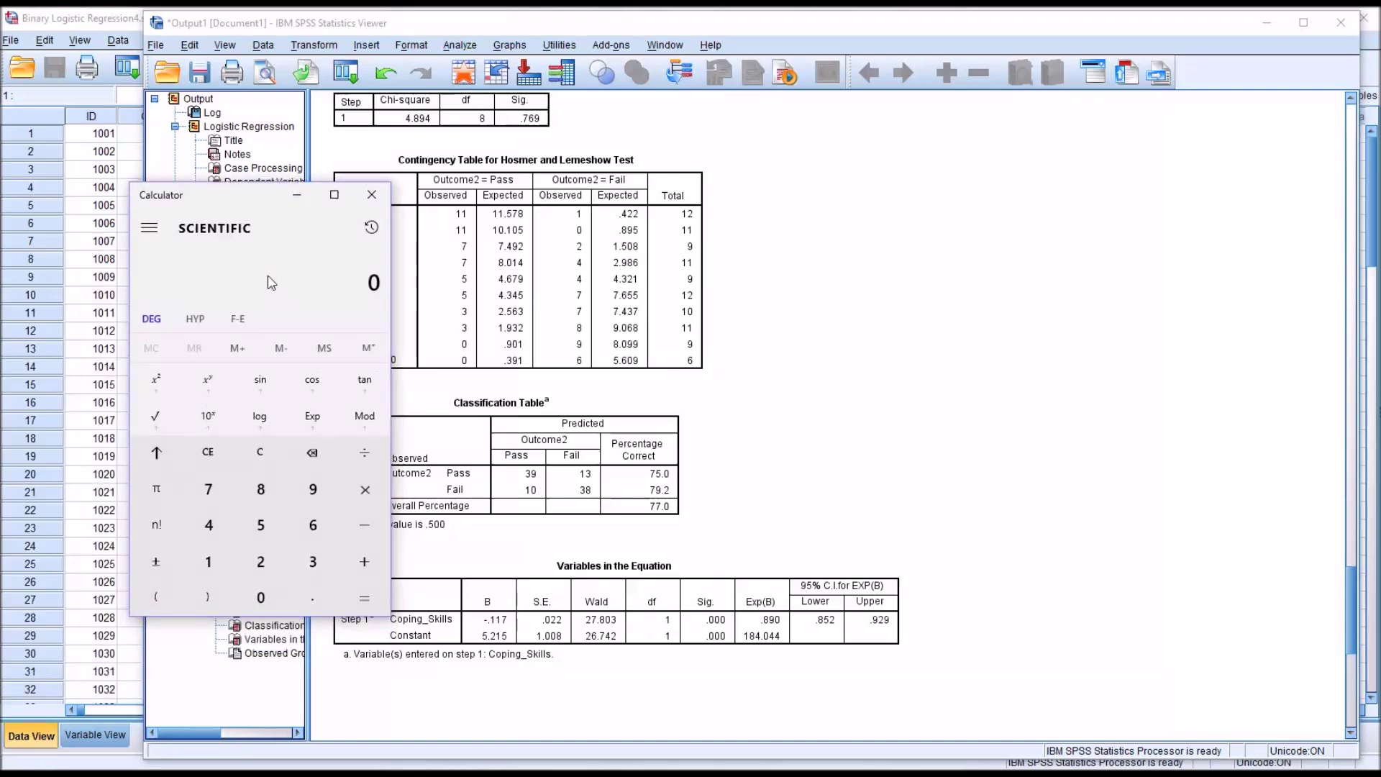
# Divide 2.5 by 3.5 in Calculator (0.7142857…) and drag the Calculator off-screen to reveal the SPSS output.
pyautogui.write('2.5')
pyautogui.write('3.5')
pyautogui.press('Return')
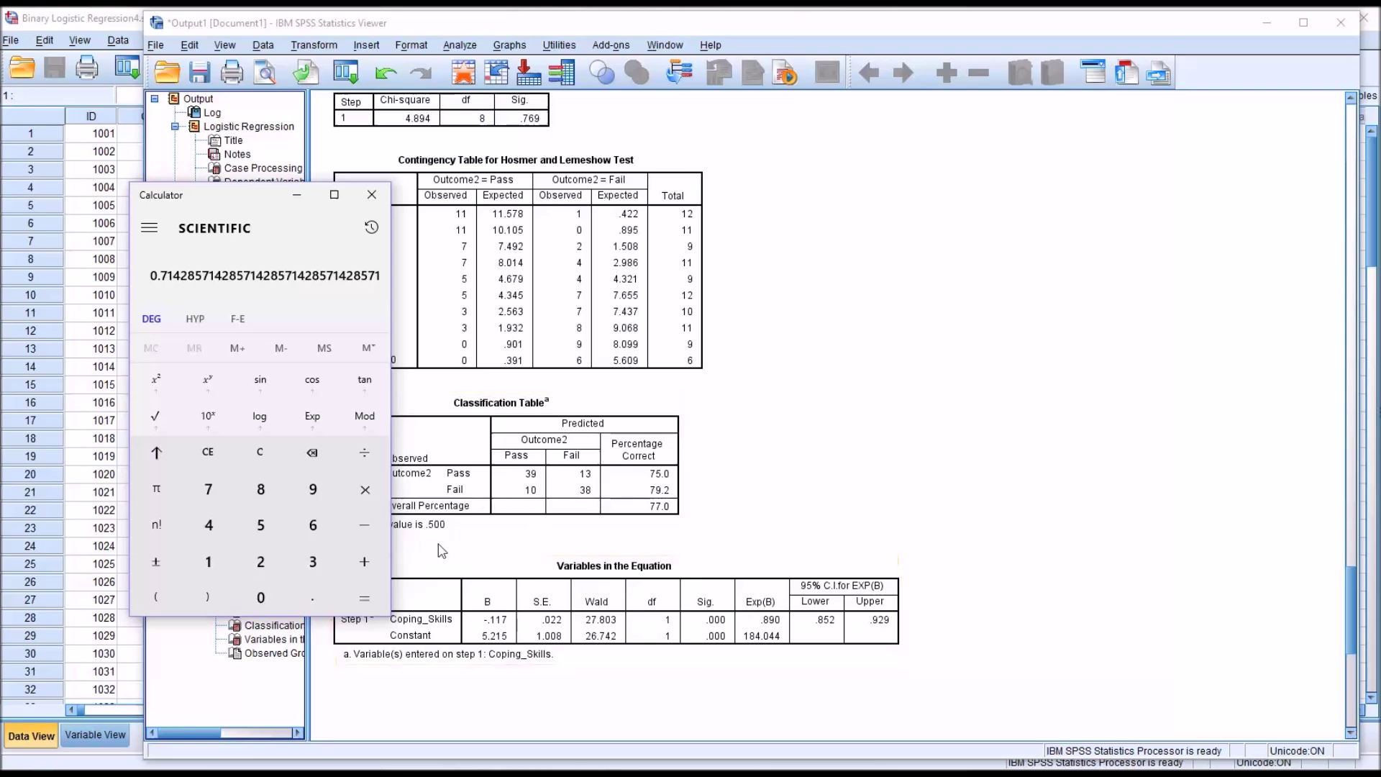
pyautogui.moveTo(257, 208); pyautogui.dragTo(0, 212)
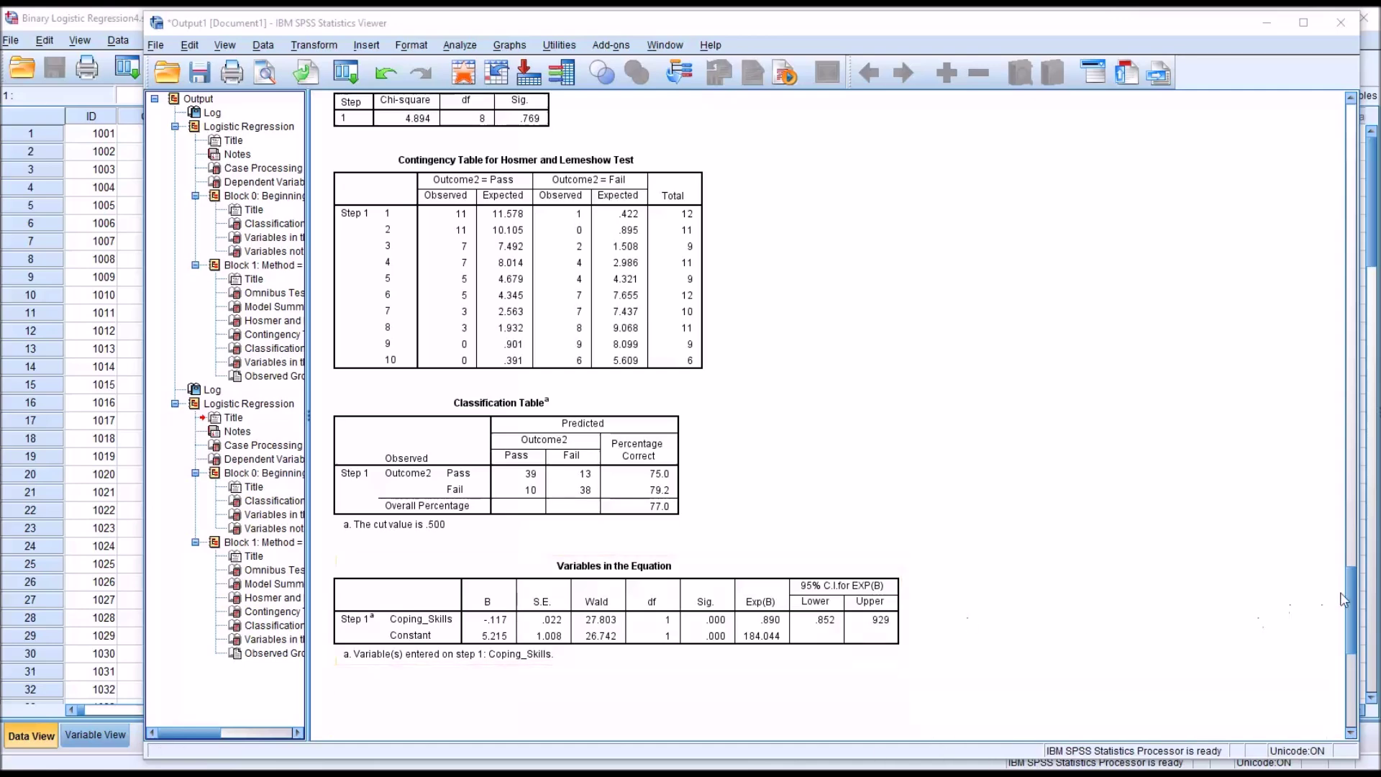
pyautogui.scroll(-10, 1325, 604)
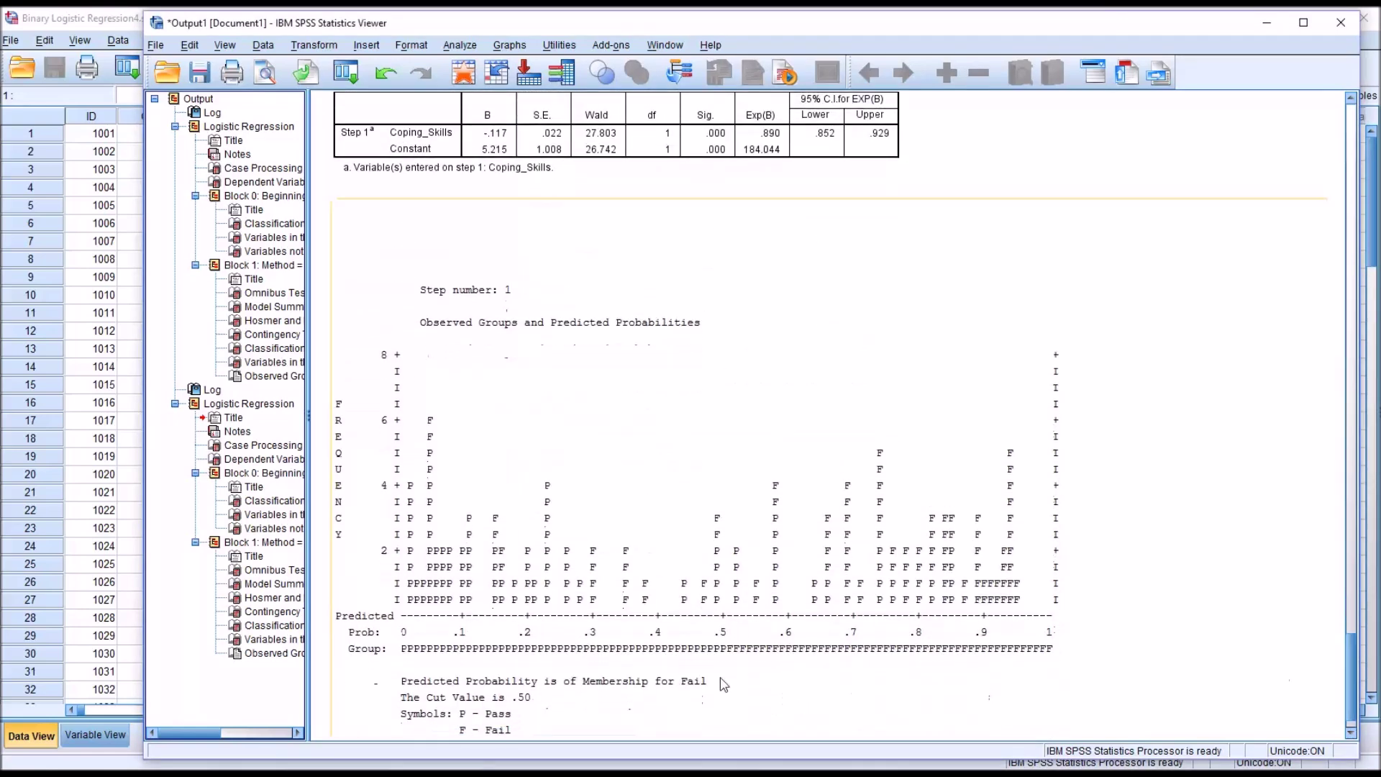
pyautogui.moveTo(1347, 669); pyautogui.dragTo(1343, 599)
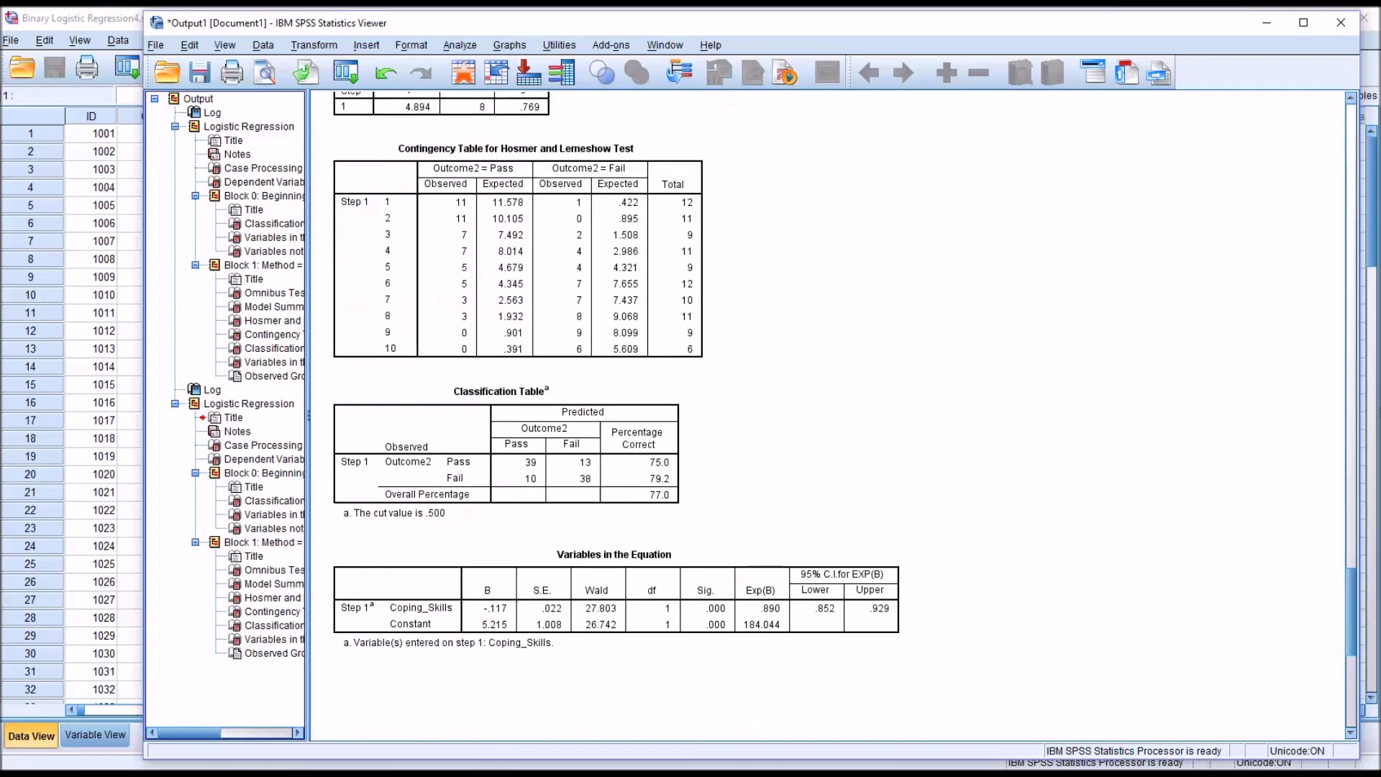
pyautogui.click(768, 631)
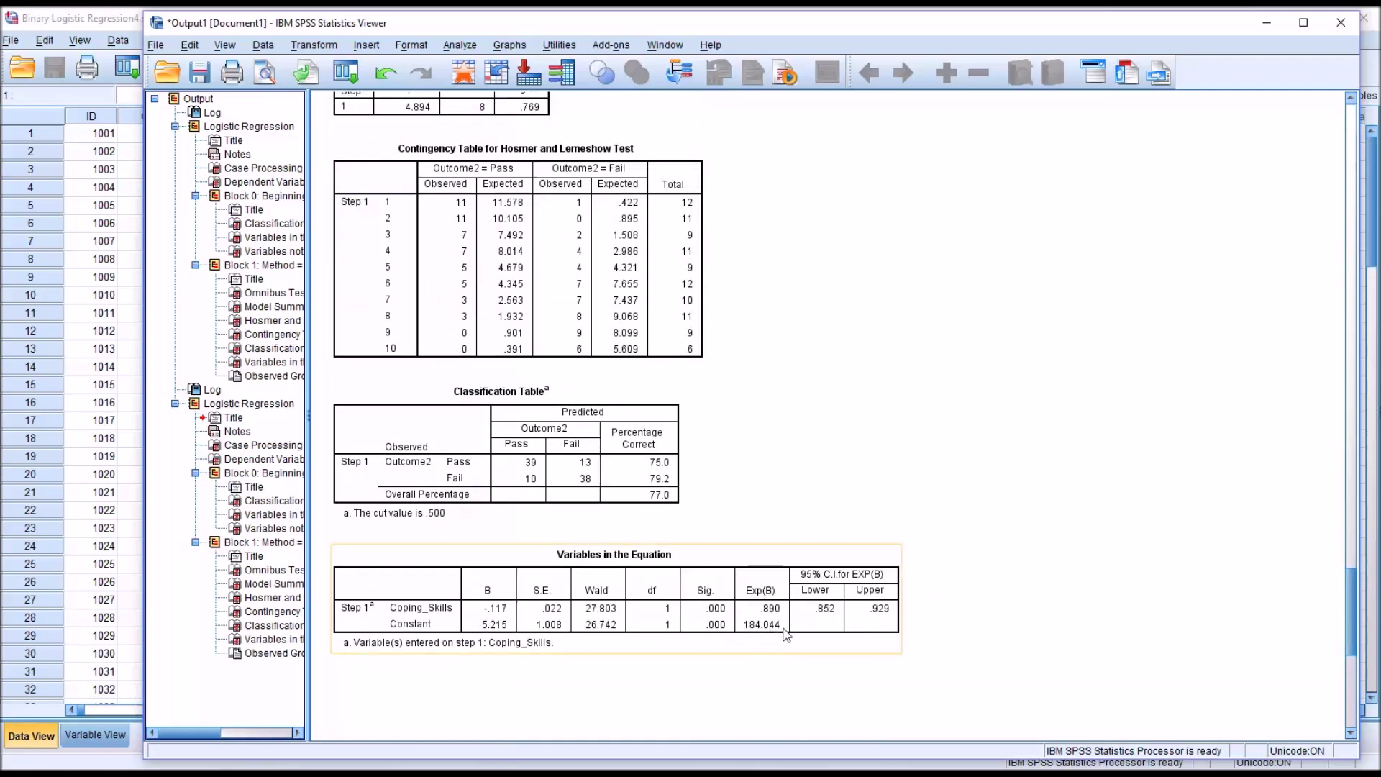
pyautogui.click(881, 658)
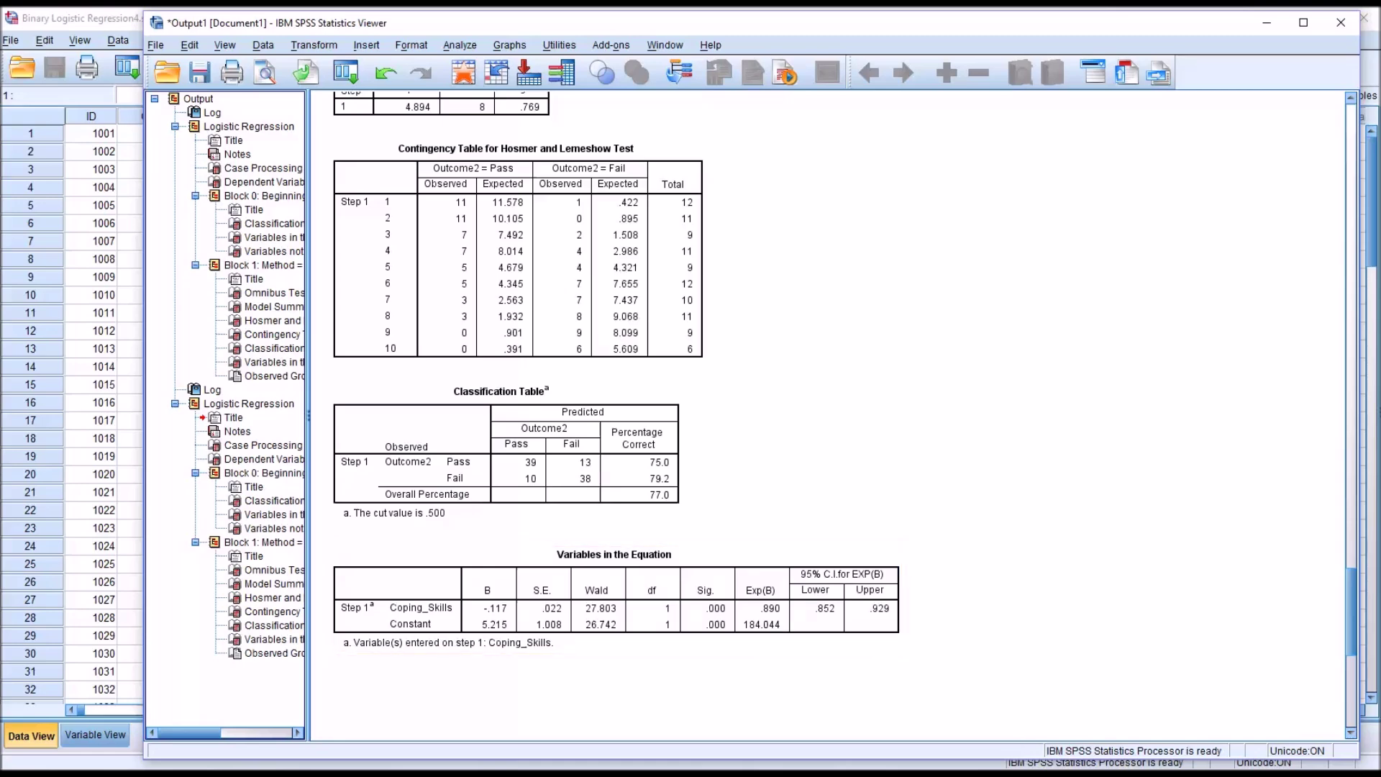